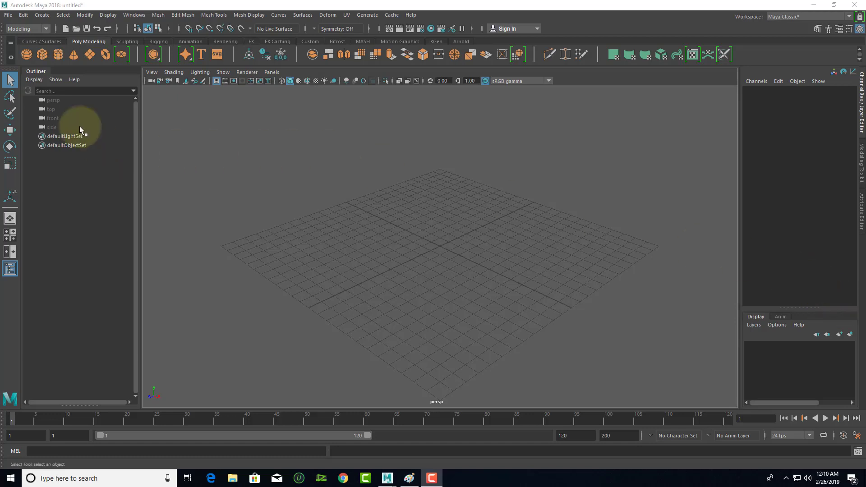
Create a default polygon cube from the shelf, then orbit and zoom the view to inspect it
left_click(42, 55)
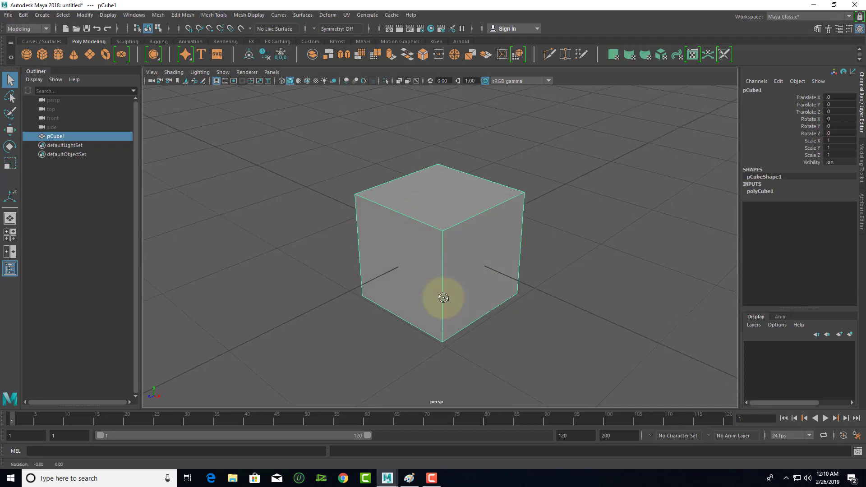
mouse_move(441, 296)
left_mouse_down("alt")
mouse_move(507, 284)
mouse_move(573, 299)
mouse_move(428, 290)
mouse_move(441, 283)
left_mouse_up("alt")
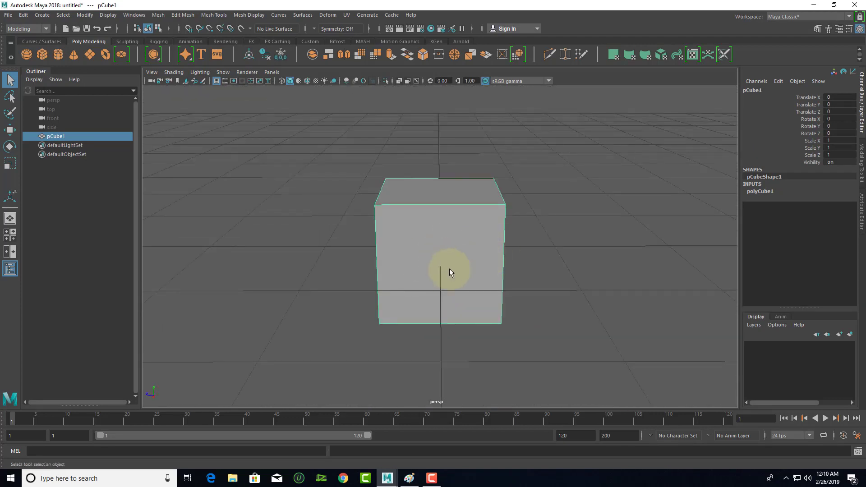
scroll(450, 269, "up", 3)
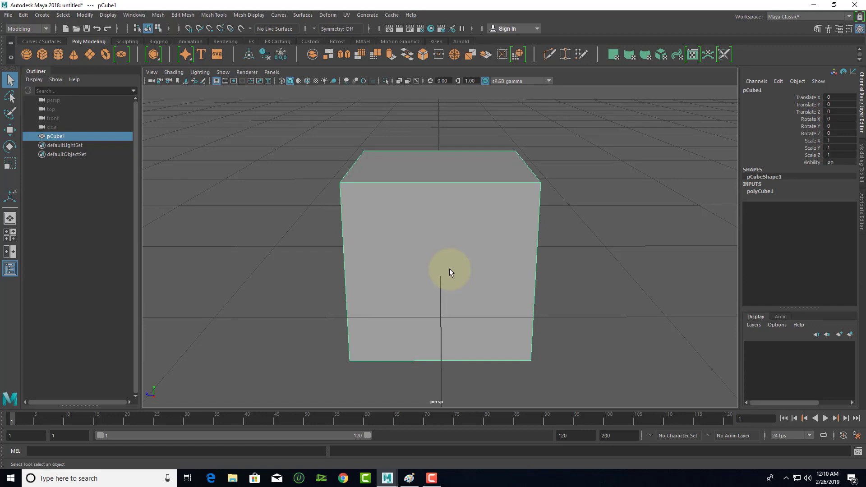
left_click_drag(450, 269, 460, 272, "alt")
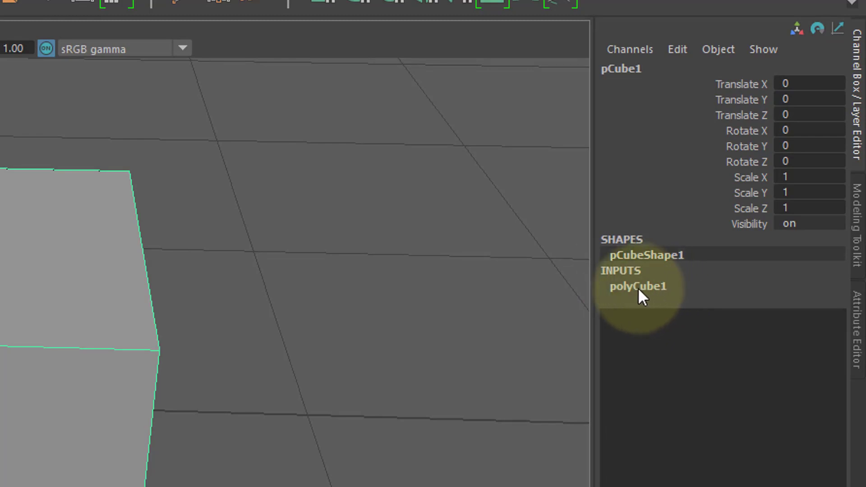
Show polyCube1's creation attributes and set width and height subdivisions to 6
left_click(639, 290)
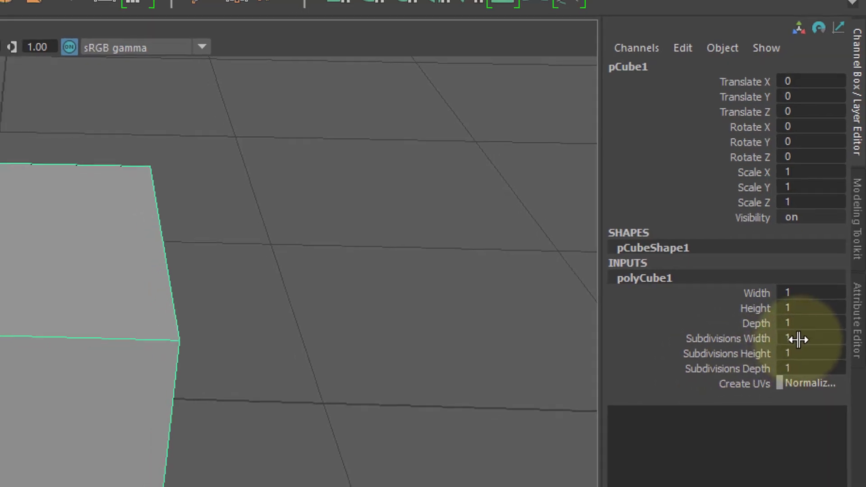
left_click(798, 339)
type("6")
key("Return")
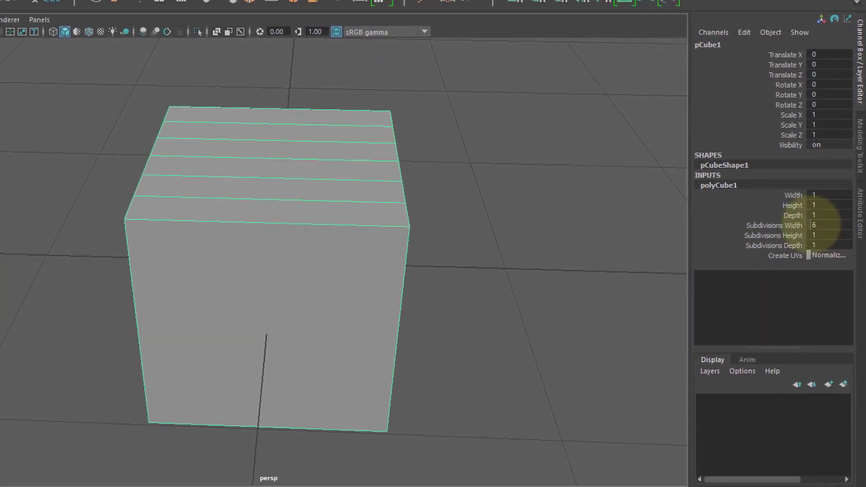
left_click(818, 236)
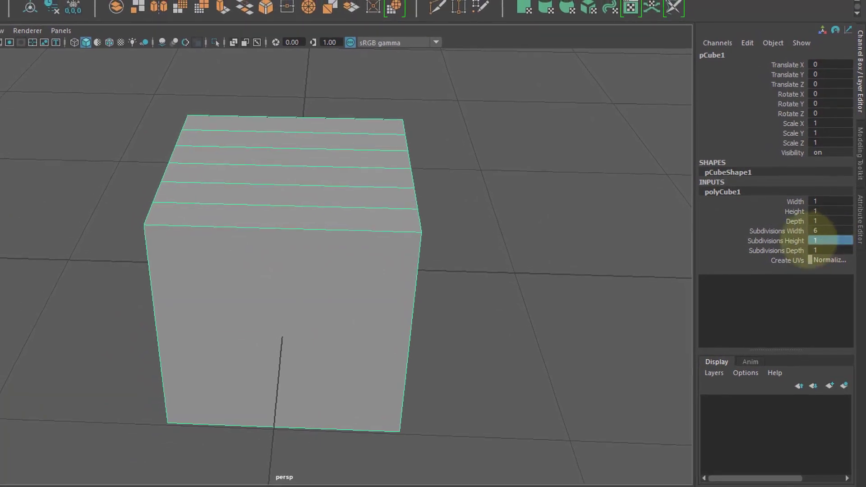
type("6")
key("Return")
Change height subdivisions to 8, and depth subdivisions to 5, then 10
double_click(818, 243)
type("8")
key("Return")
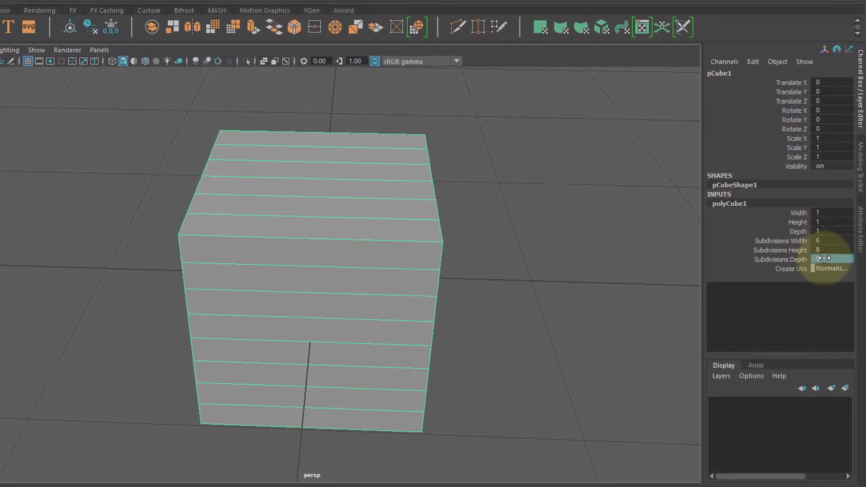
left_click(817, 253)
type("5")
key("Return")
type("10")
key("Return")
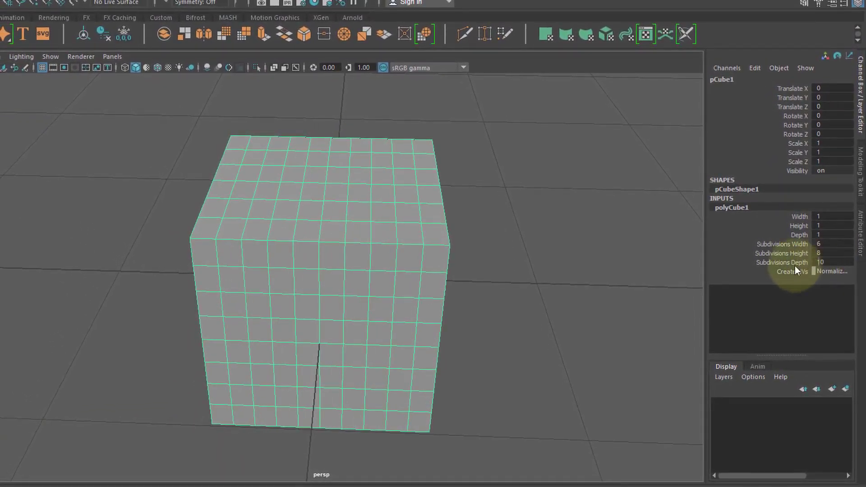
Set width, height and depth subdivisions all to 10
left_click_drag(650, 316, 795, 241, "alt")
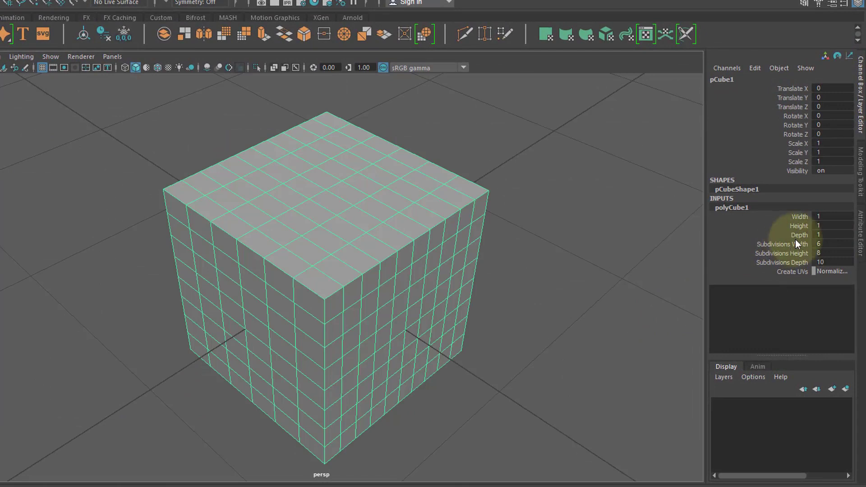
double_click(833, 244)
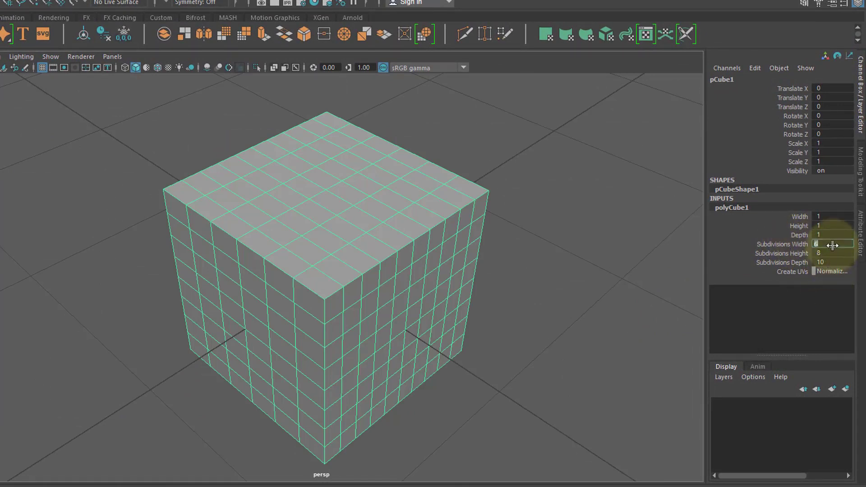
type("10")
double_click(817, 253)
type("10")
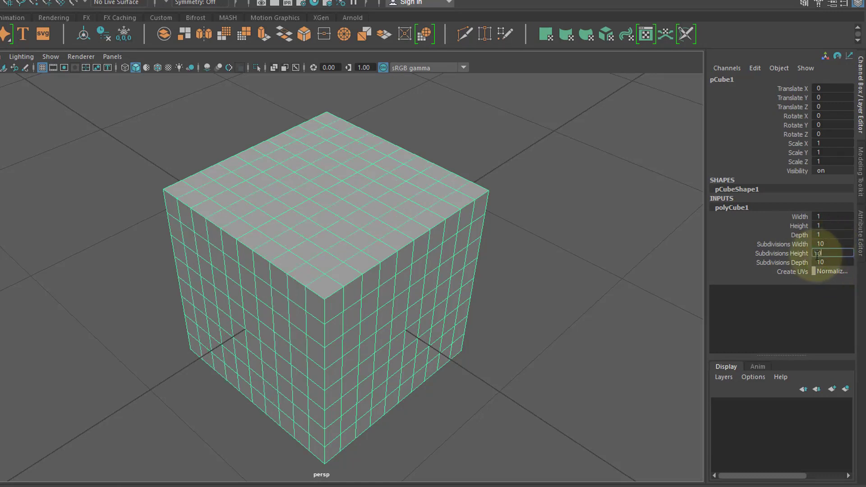
double_click(832, 263)
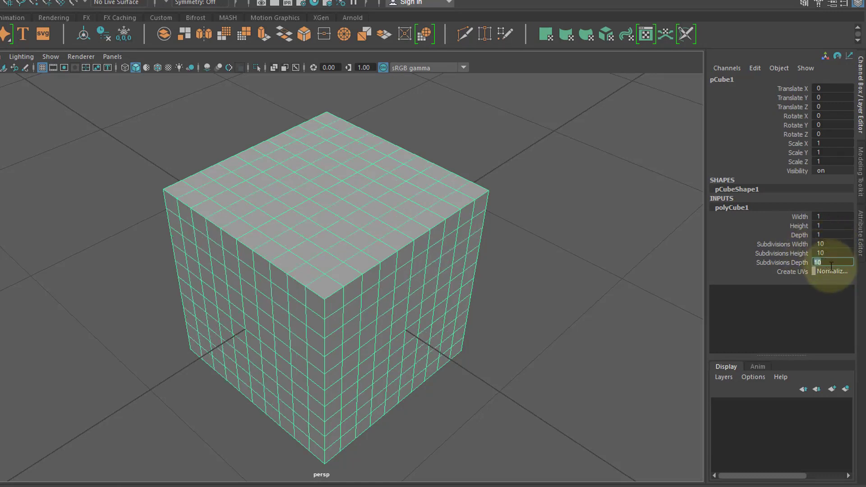
type("10")
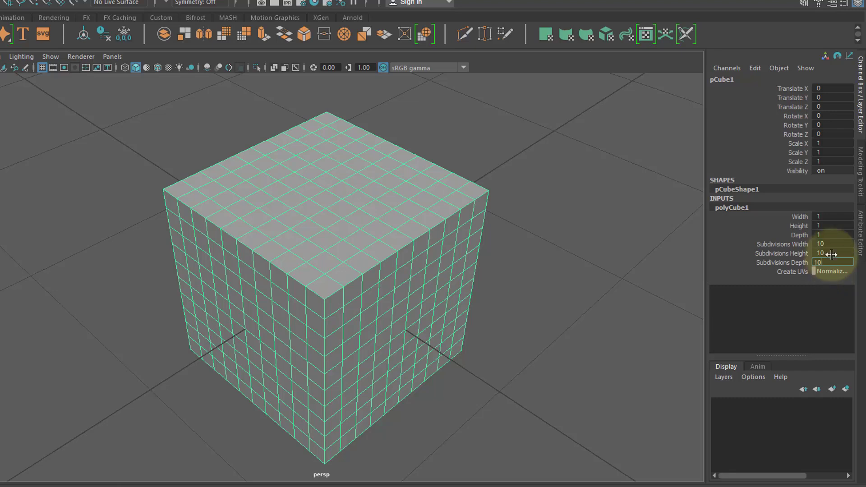
Reset the cube's subdivision counts back to 1
double_click(830, 244)
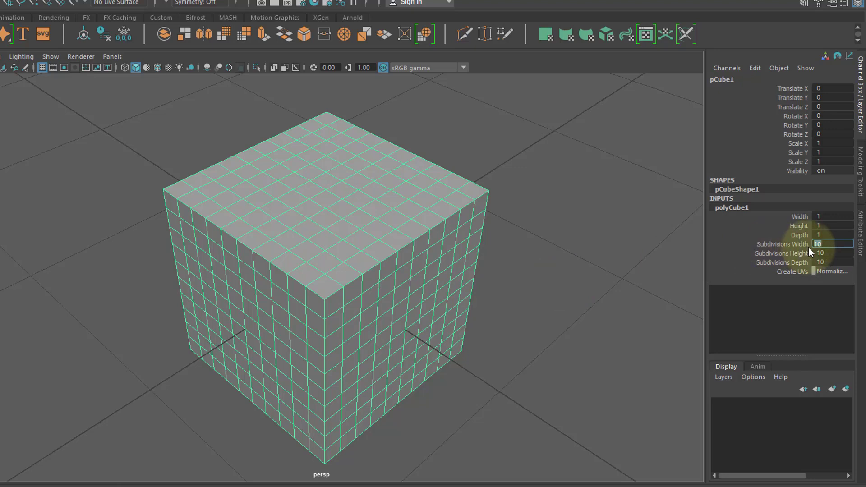
type("1")
key("Tab")
type("1")
key("Tab")
type("1")
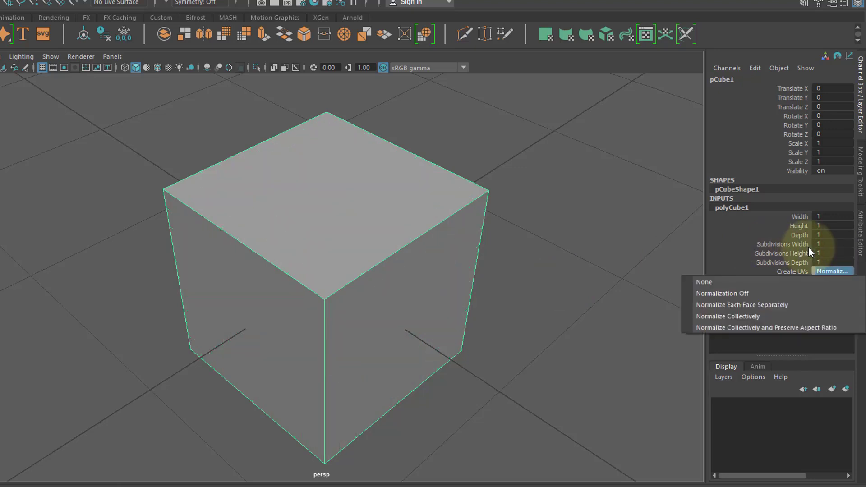
left_click(370, 313)
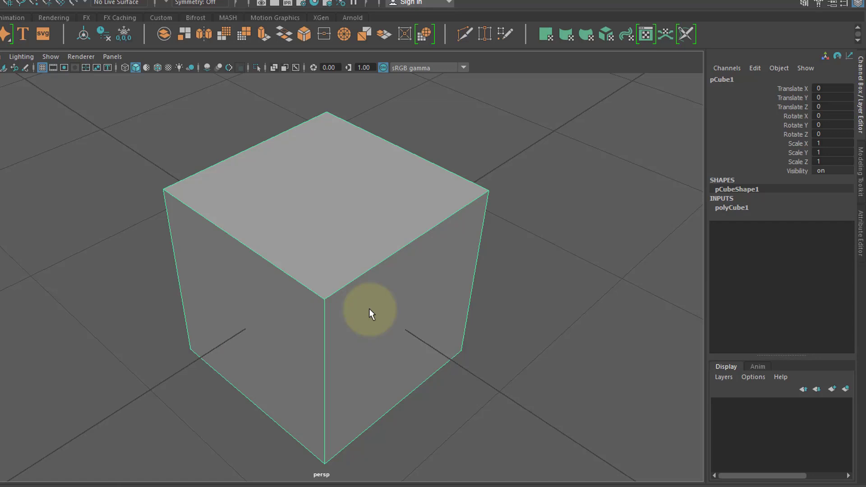
key("t")
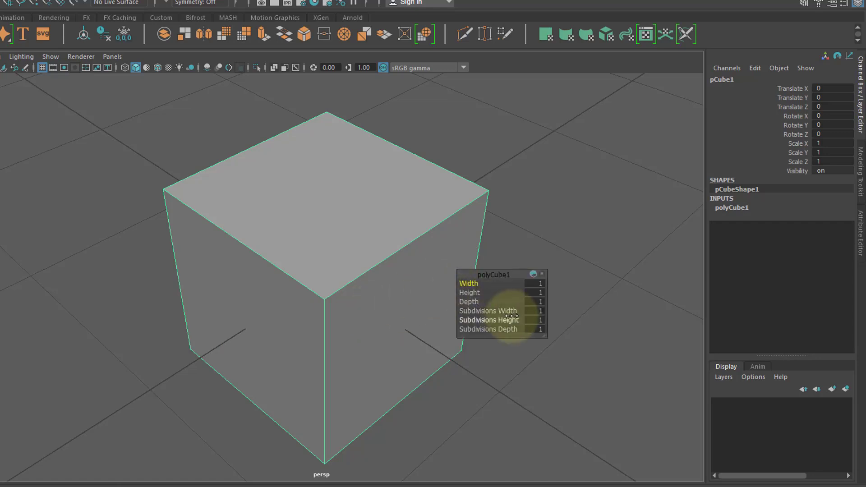
left_click(731, 209)
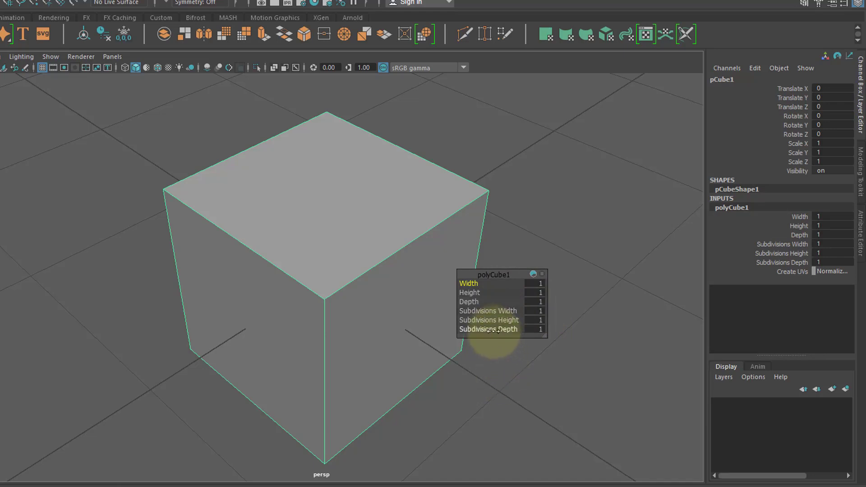
mouse_move(493, 329)
left_mouse_down()
mouse_move(590, 338)
mouse_move(467, 330)
mouse_move(556, 327)
mouse_move(483, 329)
mouse_move(539, 311)
mouse_move(500, 311)
mouse_move(506, 320)
mouse_move(494, 323)
mouse_move(507, 340)
left_mouse_up()
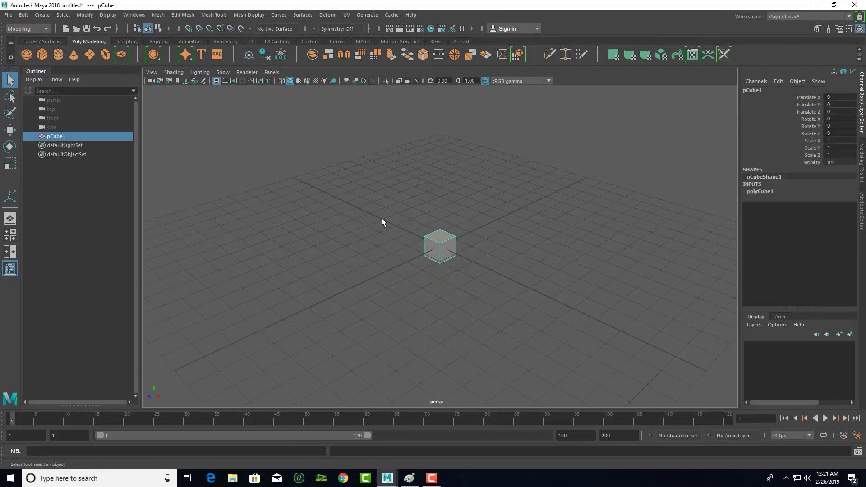
Frame the cube, switch to face mode and select its front face
key("f")
right_click_drag(446, 256, 447, 240)
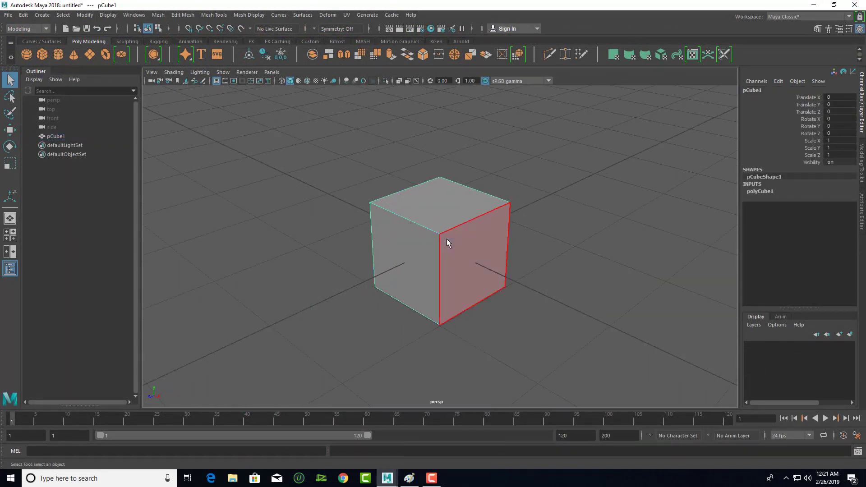
mouse_move(489, 256)
left_mouse_down("alt")
mouse_move(468, 264)
mouse_move(454, 255)
left_mouse_up("alt")
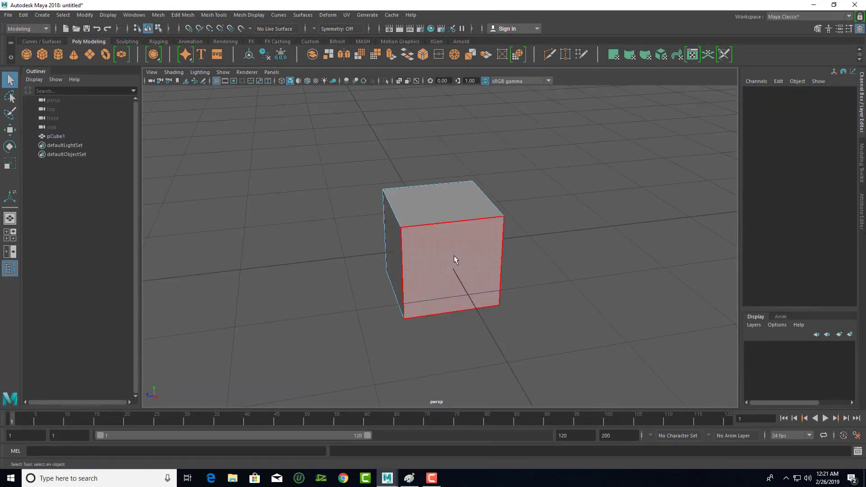
left_click(454, 254)
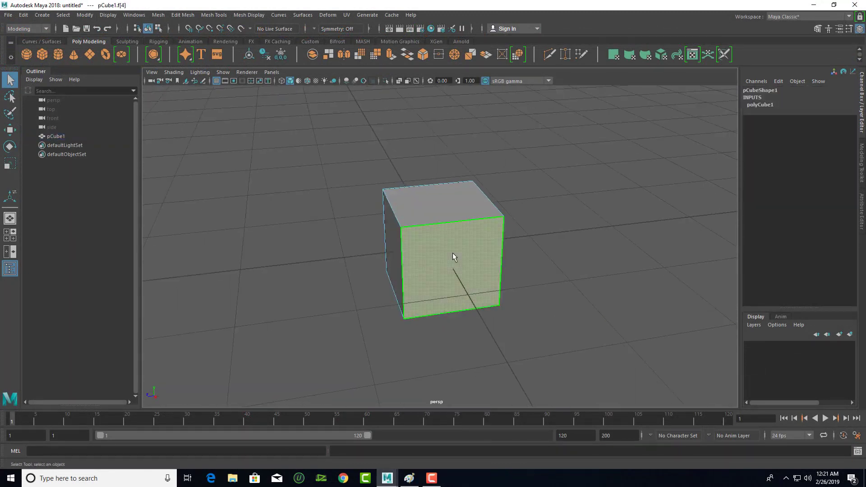
Apply Add Divisions at division level 4 to the front face, then undo it
left_click(172, 18)
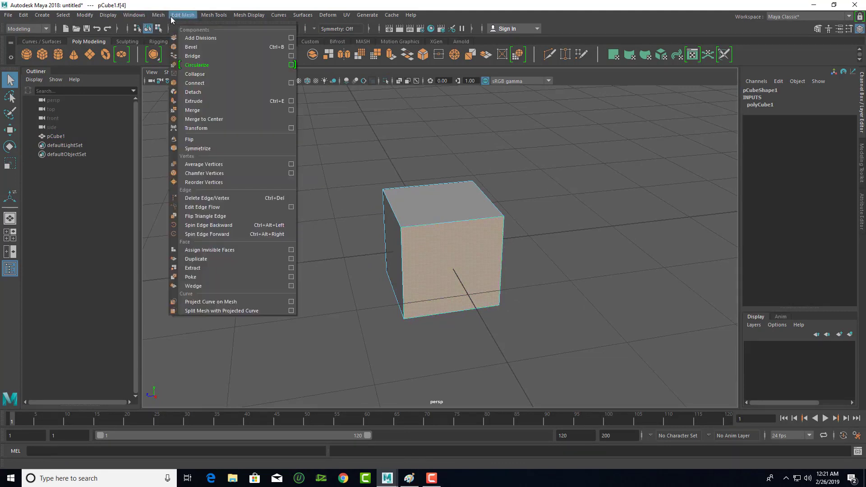
left_click(291, 38)
left_click_drag(704, 165, 673, 168)
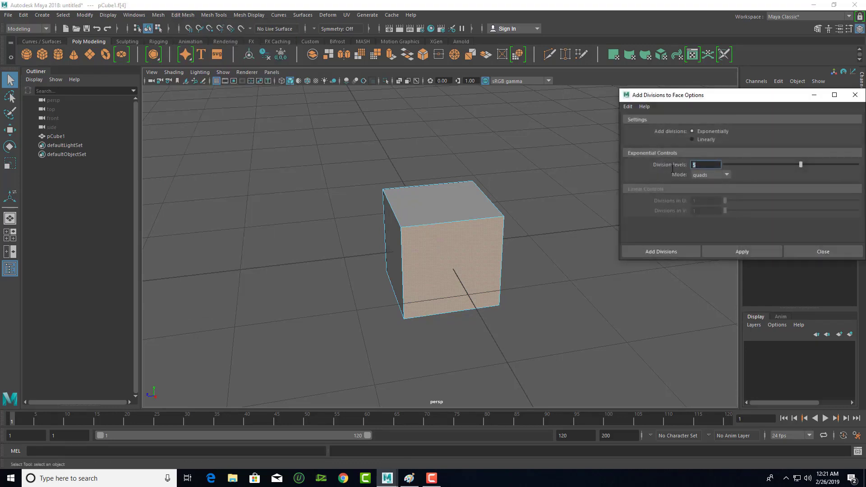
type("4")
left_click(755, 250)
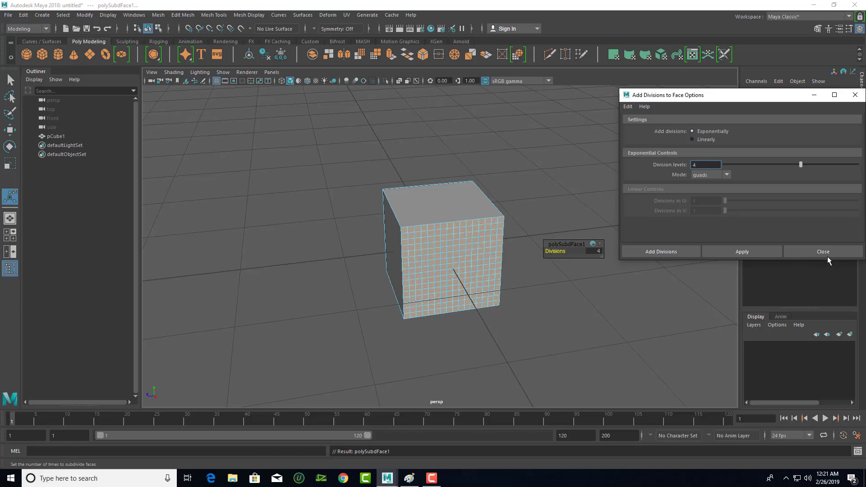
left_click(808, 251)
scroll(519, 280, "up", 2)
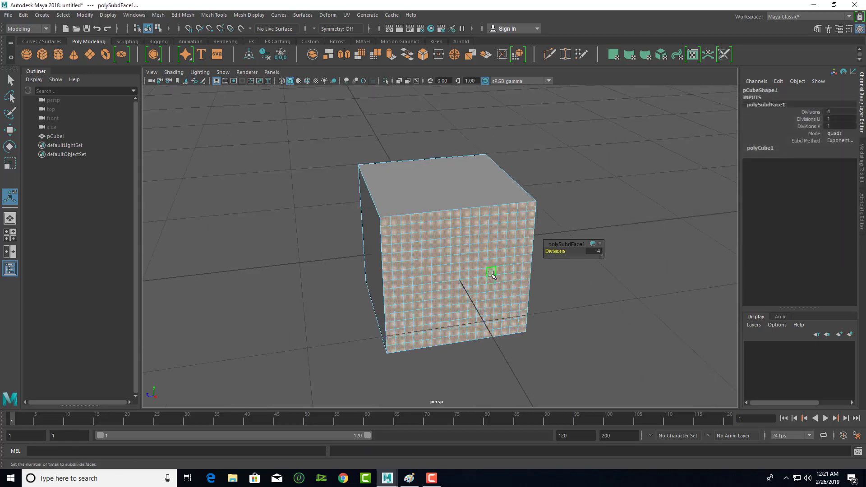
key("ctrl+z")
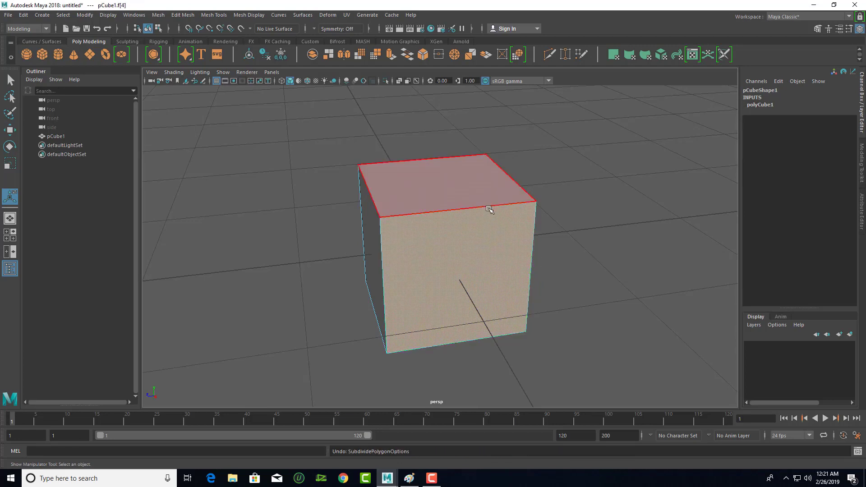
Switch to edge mode and select the cube's top-front edge
right_click(489, 218)
left_click(492, 194)
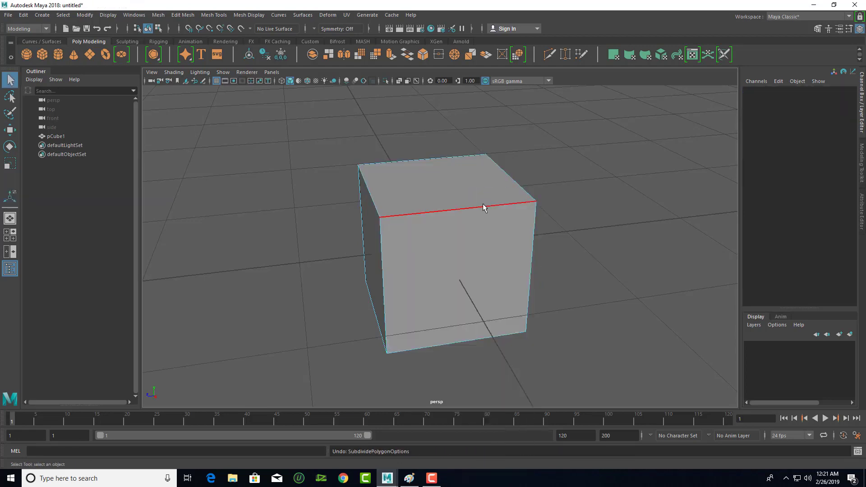
left_click(483, 205)
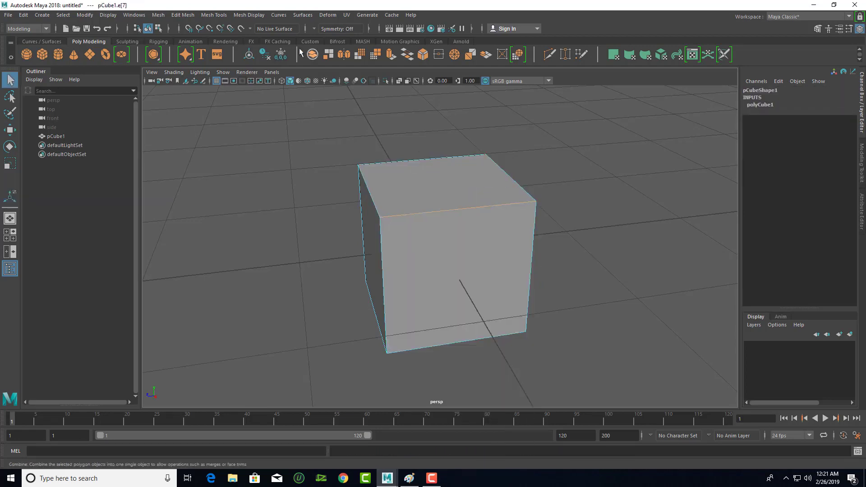
Split the edge into 3 divisions with Add Divisions, then view the new vertices
left_click(195, 16)
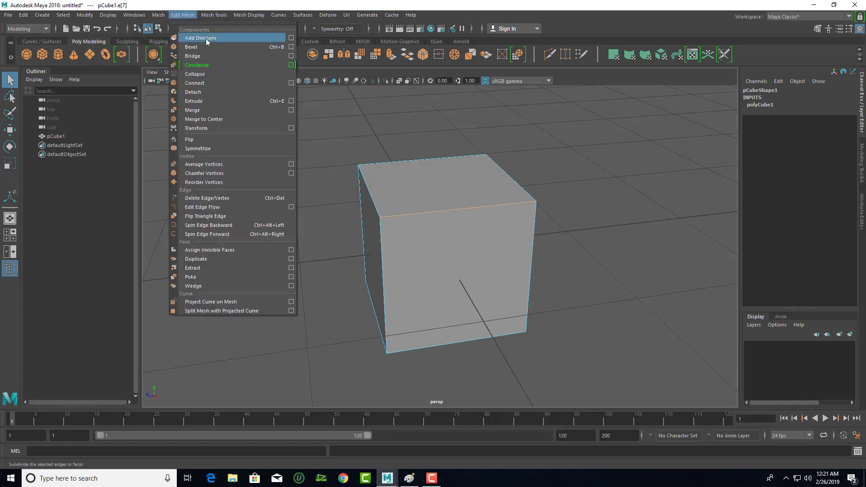
left_click(292, 38)
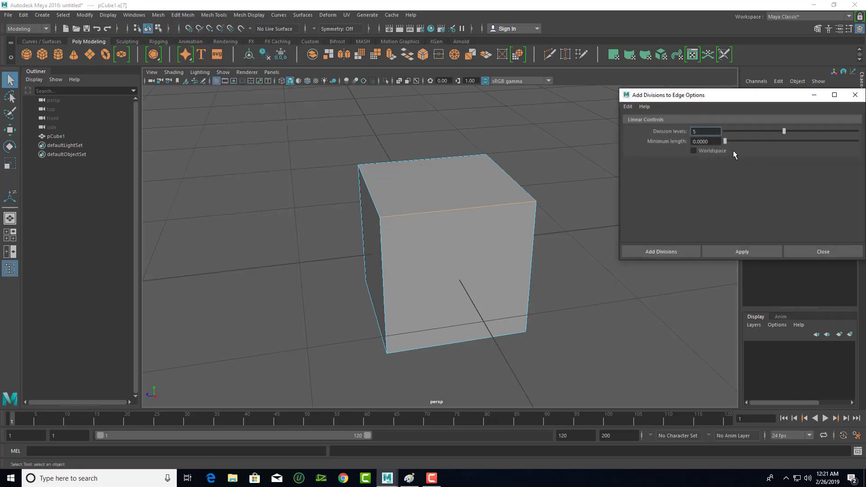
left_click_drag(707, 135, 678, 134)
type("3")
left_click(745, 251)
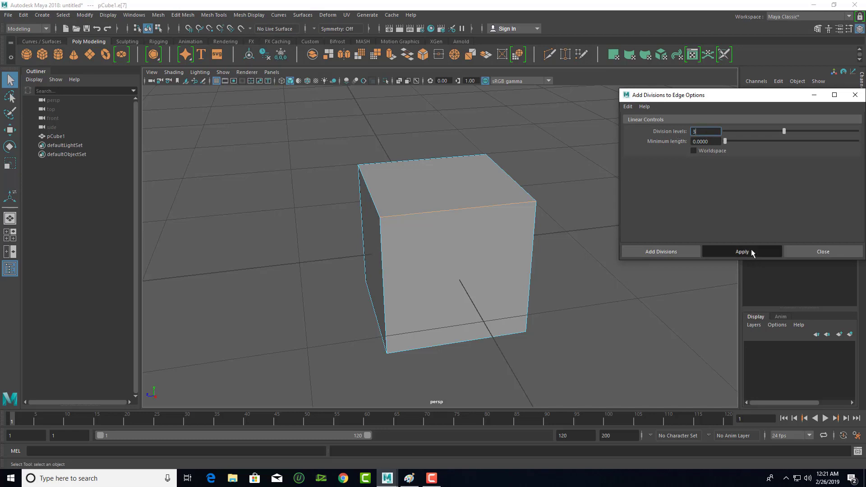
left_click(815, 250)
scroll(451, 227, "up", 2)
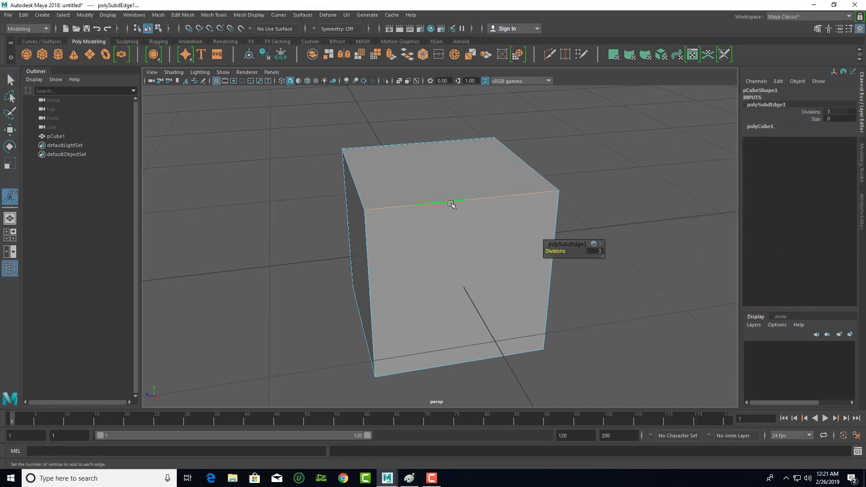
right_click(451, 204)
left_click(419, 207)
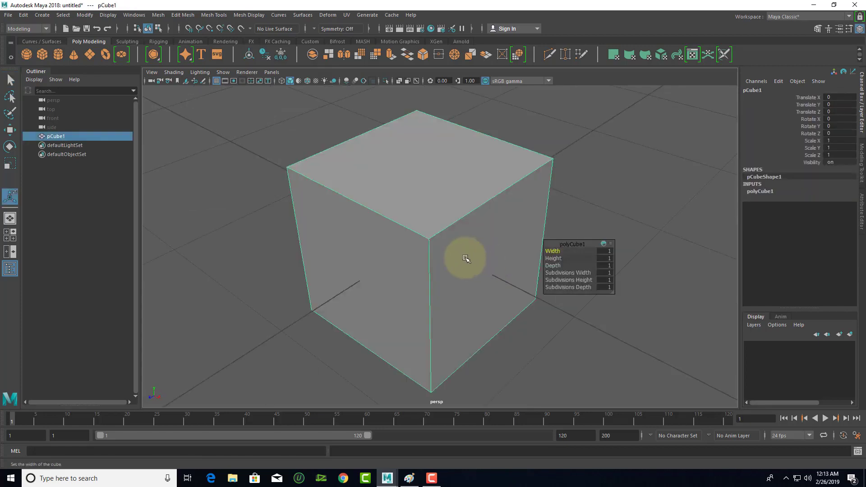
Switch to face selection and pick the cube's right face, then another face
right_click_drag(465, 253, 467, 249)
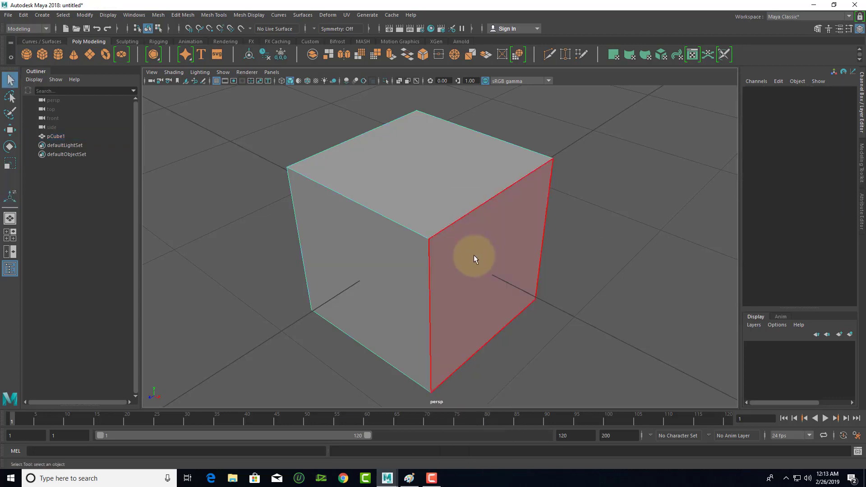
left_click(472, 255)
left_click(382, 280)
Select the top face, then switch to edges and pick the top front-left edge
left_click(478, 266)
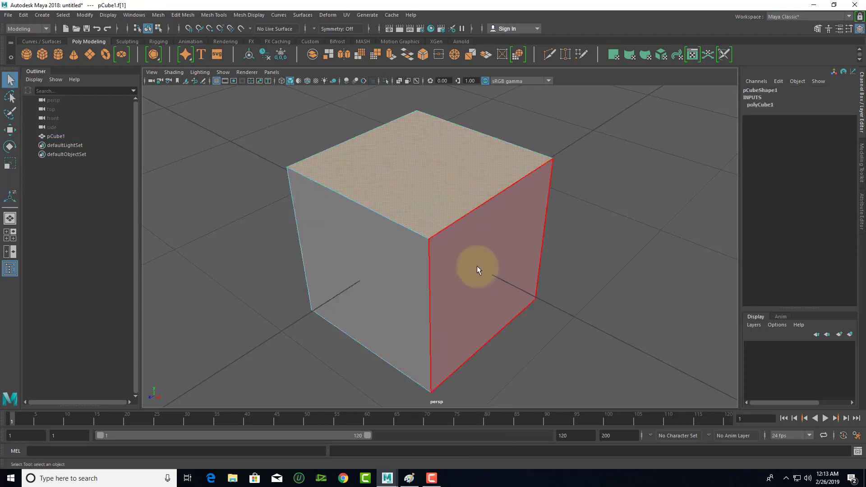
right_click_drag(474, 218, 472, 197)
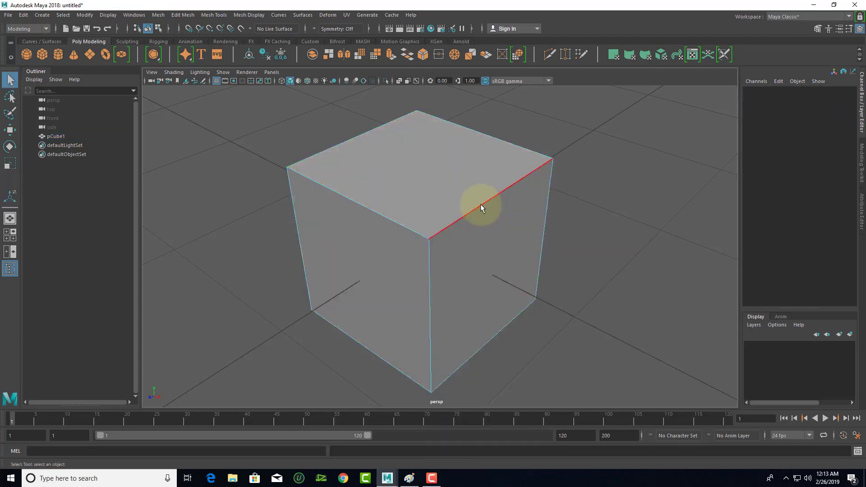
left_click(417, 232)
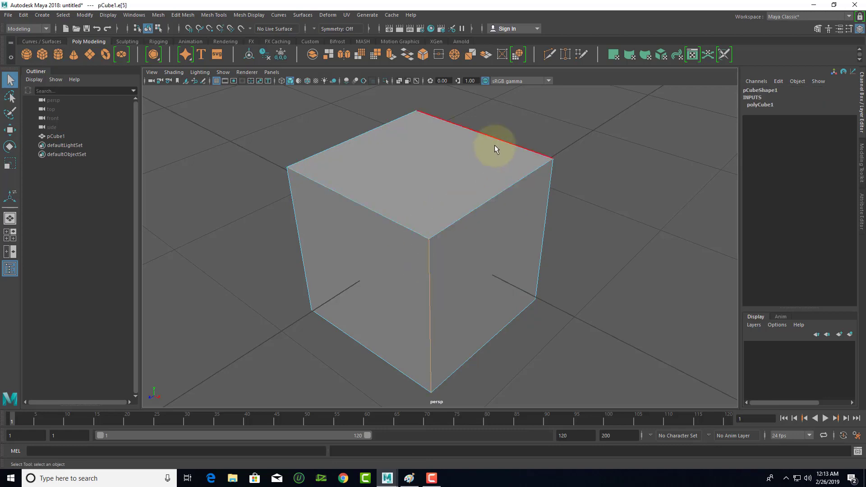
left_click(367, 133)
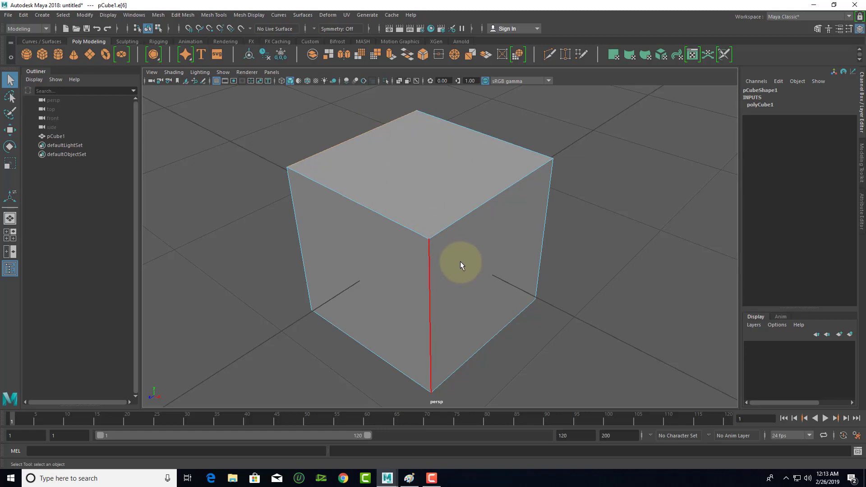
Show polyCube1's creation attributes and bring up the Edit Mesh menu
left_click(183, 15)
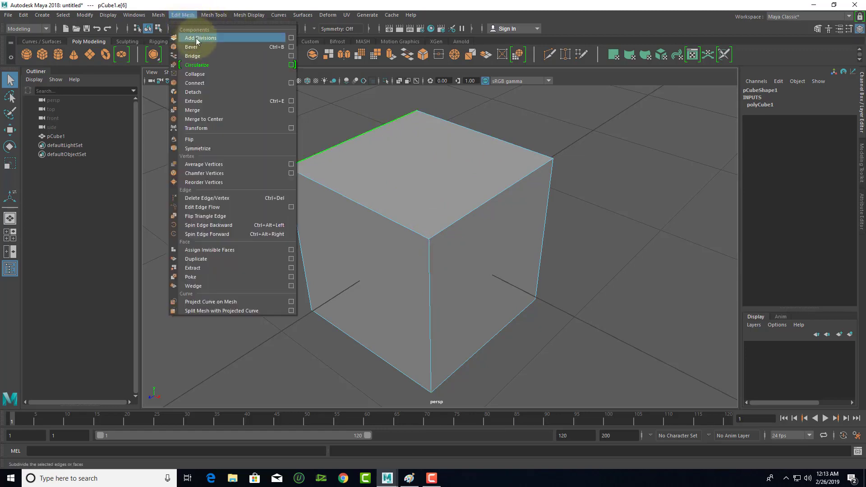
left_click(484, 144)
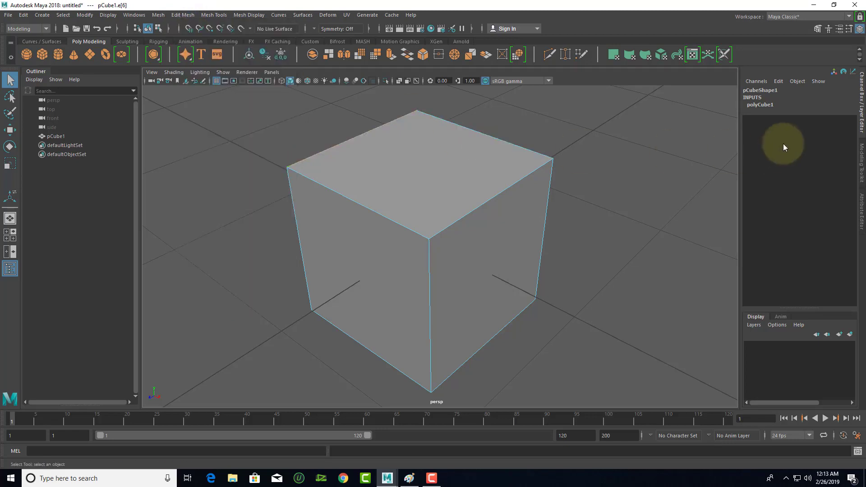
left_click(763, 104)
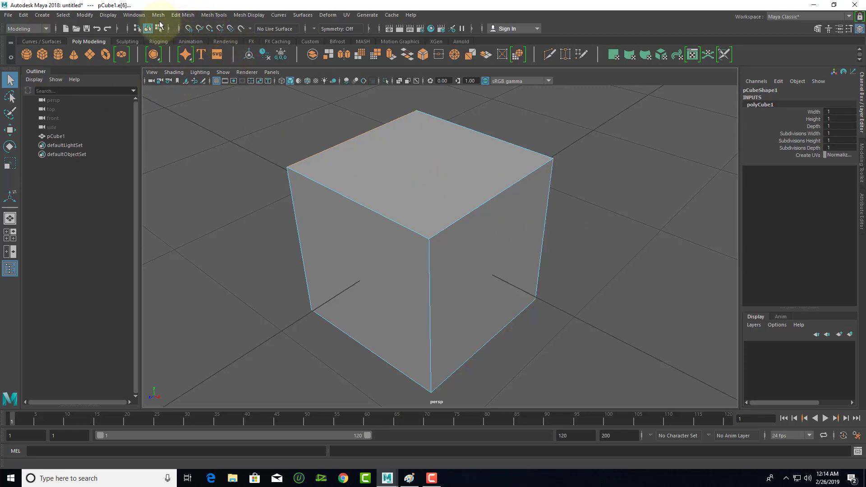
left_click(183, 17)
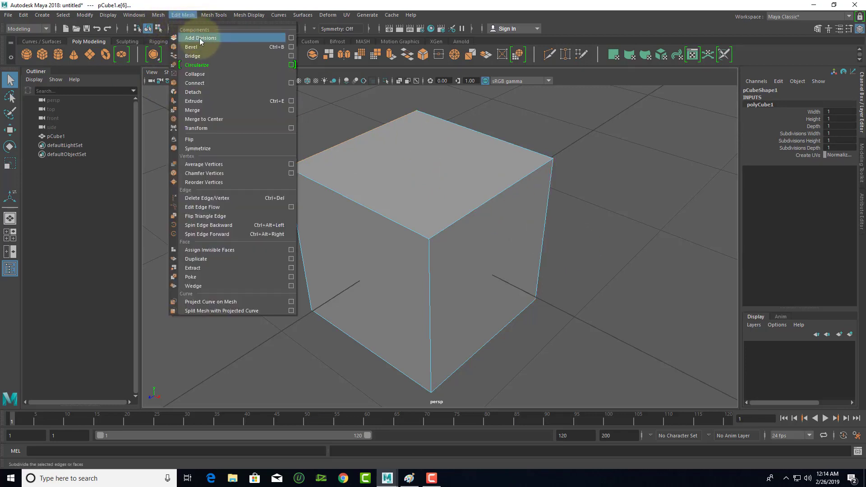
Select the top-right front edge, then switch to faces and pick the right face
left_click(473, 186)
left_click(484, 198)
right_click_drag(500, 227, 501, 240)
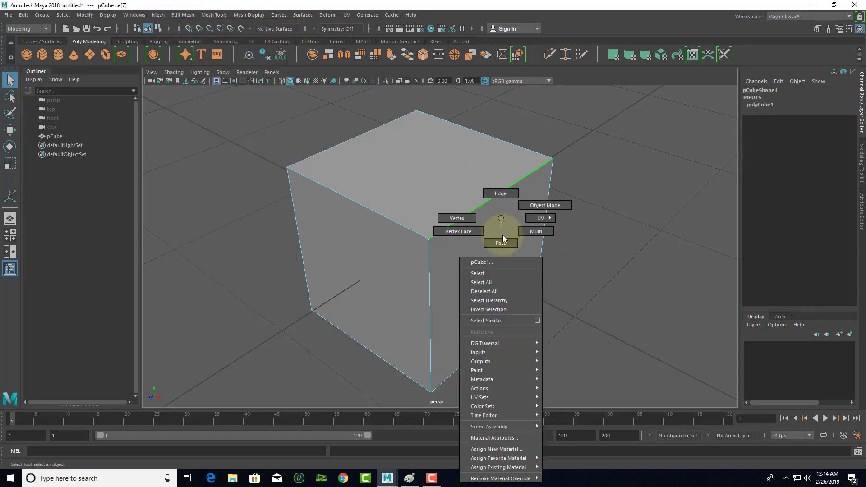
left_click(501, 240)
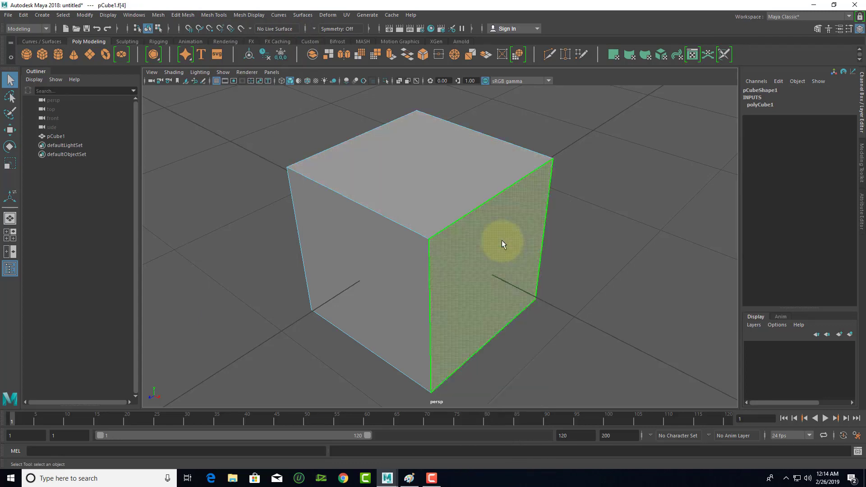
left_click(458, 186)
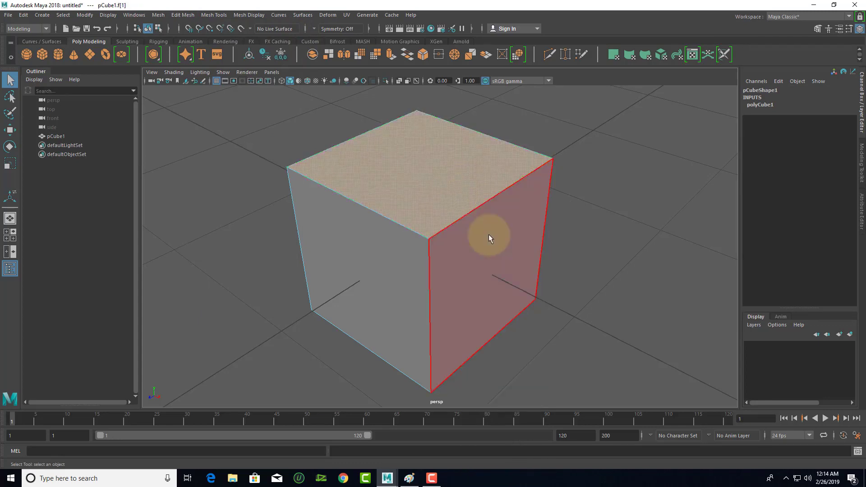
left_click(488, 234)
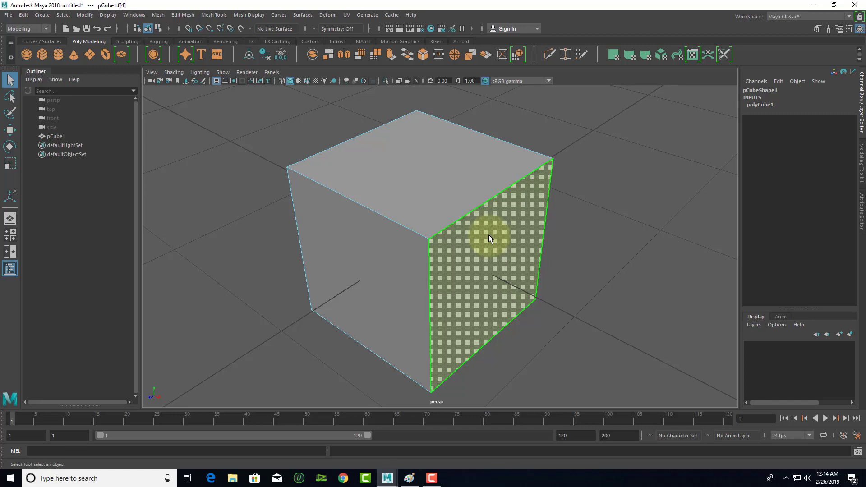
Orbit to the front, select the cube's front face and open Edit Mesh
right_click(480, 245)
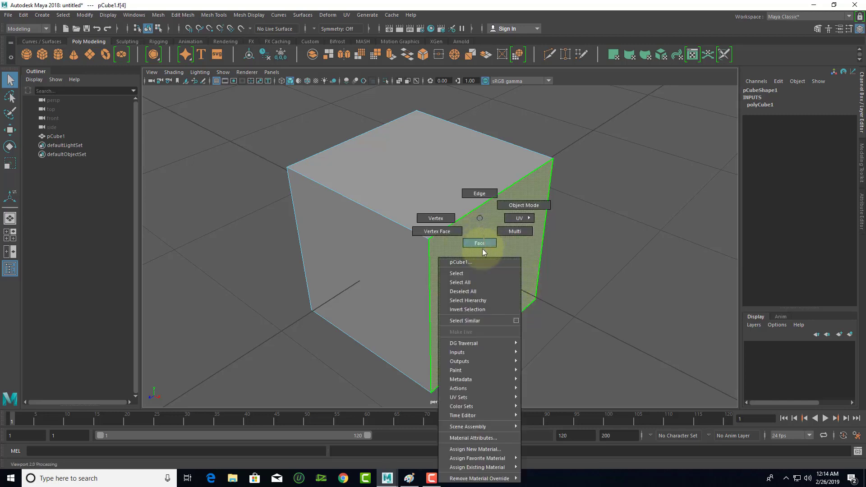
left_click(480, 244)
mouse_move(468, 257)
left_mouse_down("alt")
mouse_move(525, 269)
mouse_move(470, 279)
mouse_move(424, 265)
left_mouse_up("alt")
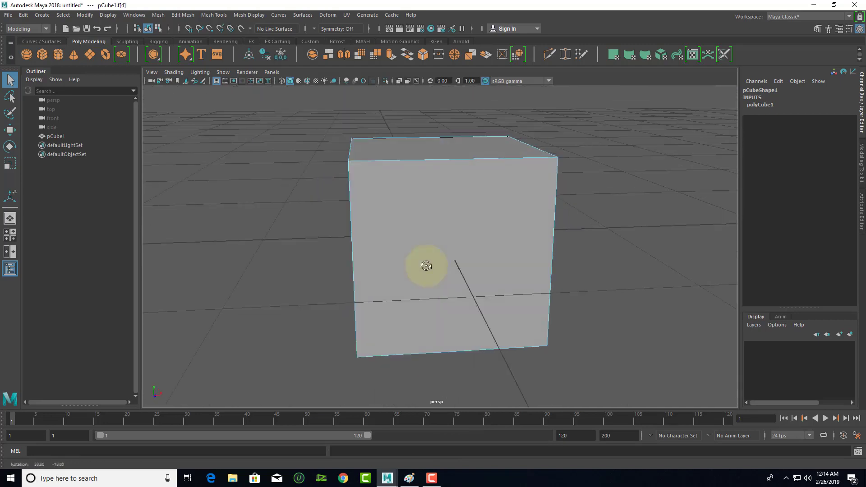
left_click(451, 248)
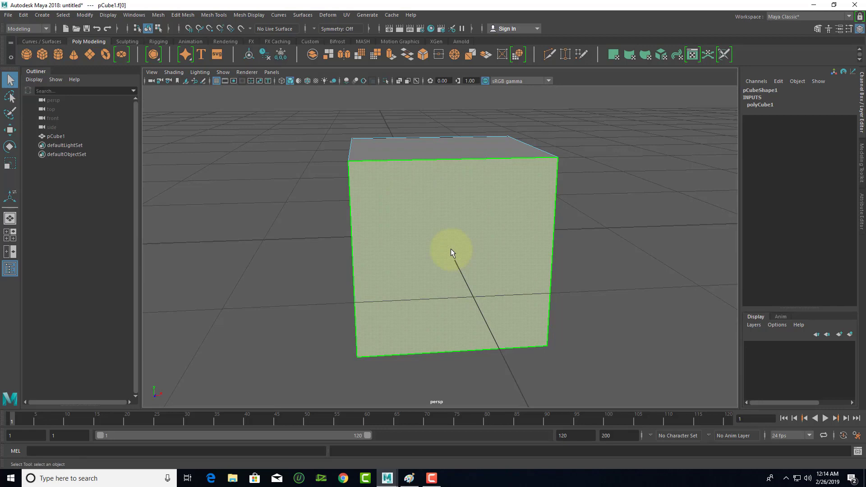
left_click(185, 15)
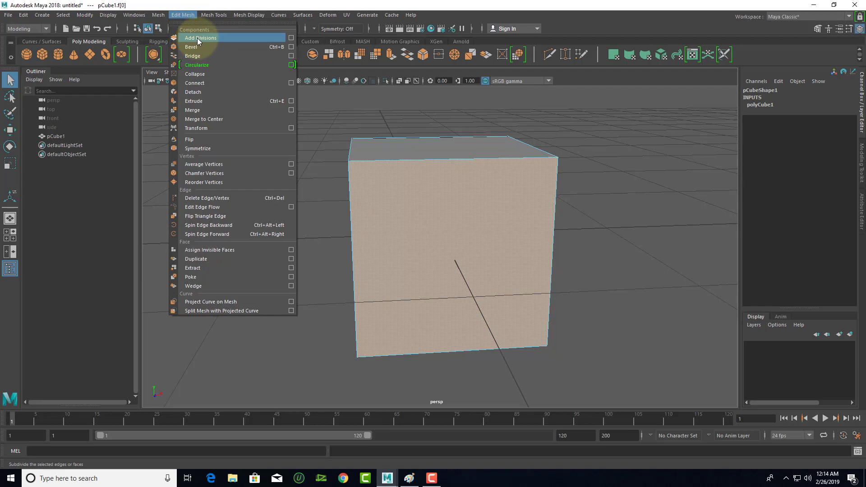
Apply Add Divisions at level 1, splitting the front face into four quads
left_click(292, 38)
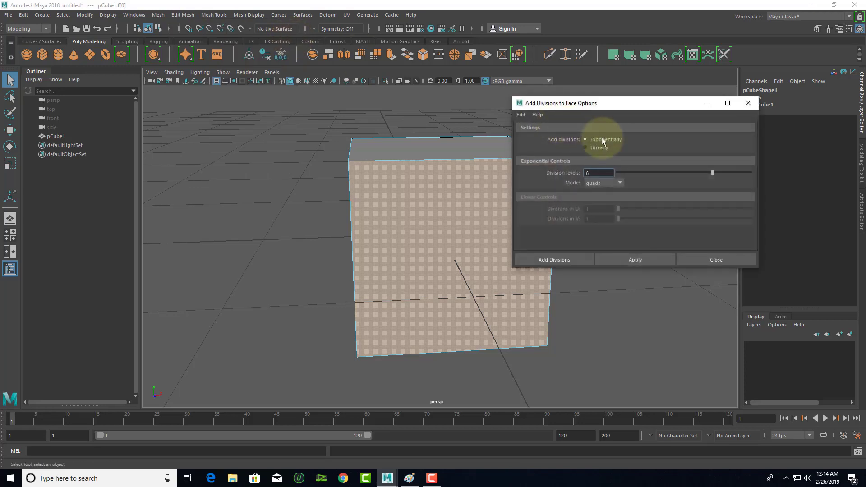
double_click(586, 173)
type("1")
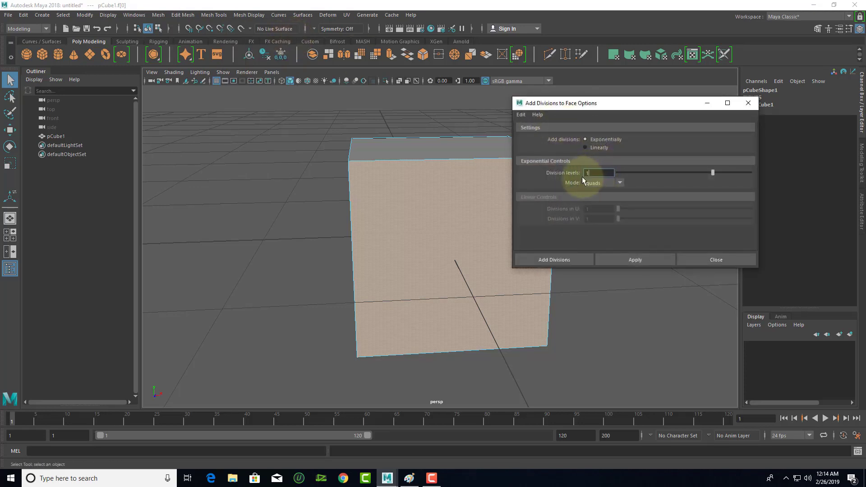
left_click(634, 255)
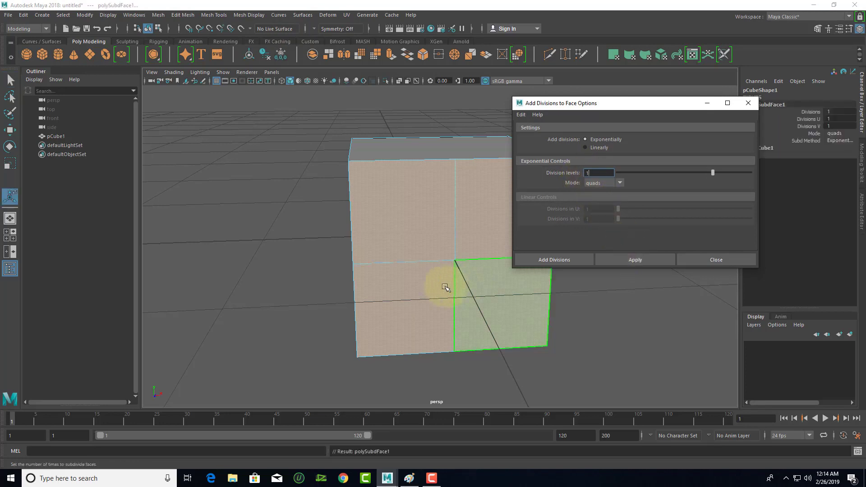
Select a few of the new quads, then undo the selections and the subdivision
left_click(415, 200)
left_click(474, 205)
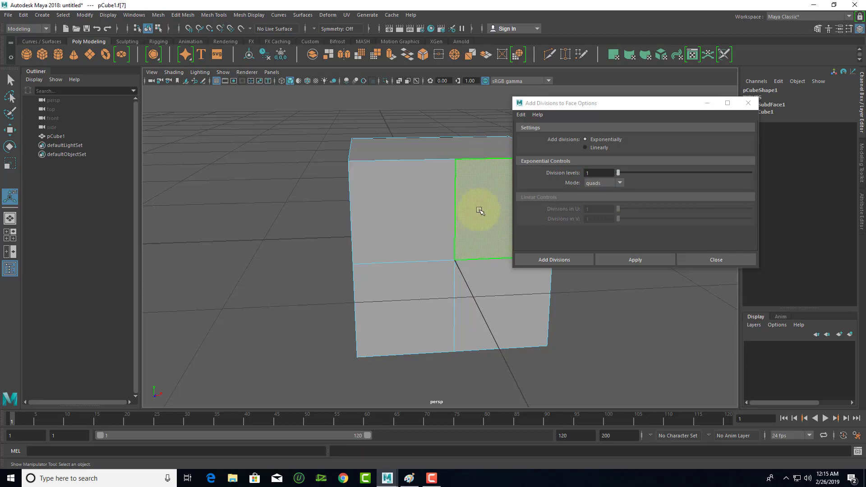
left_click(404, 206)
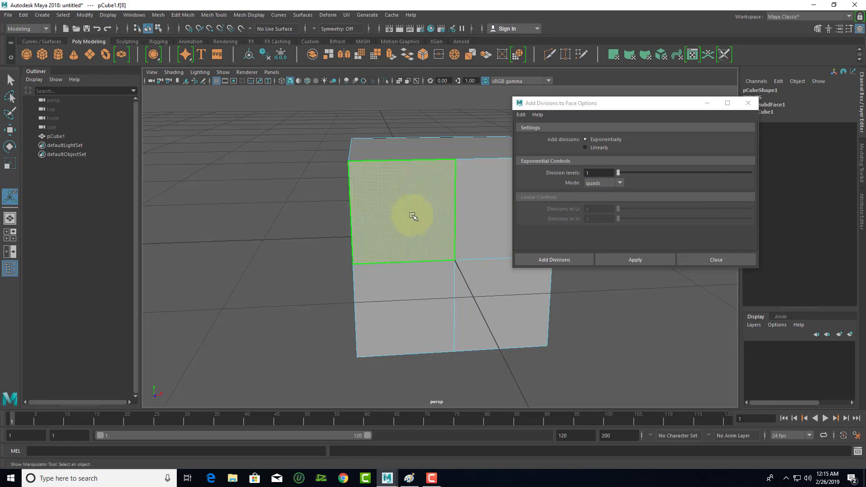
key("ctrl+z")
key("ctrl+z")
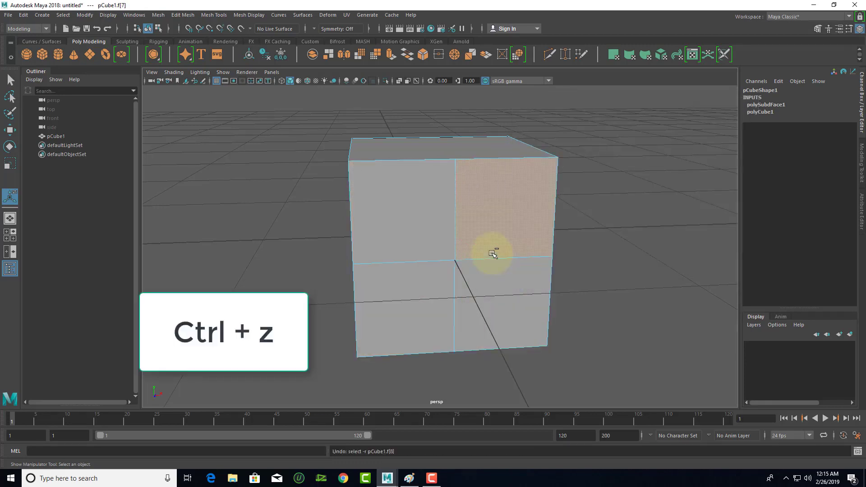
key("ctrl+z")
key("ctrl+z")
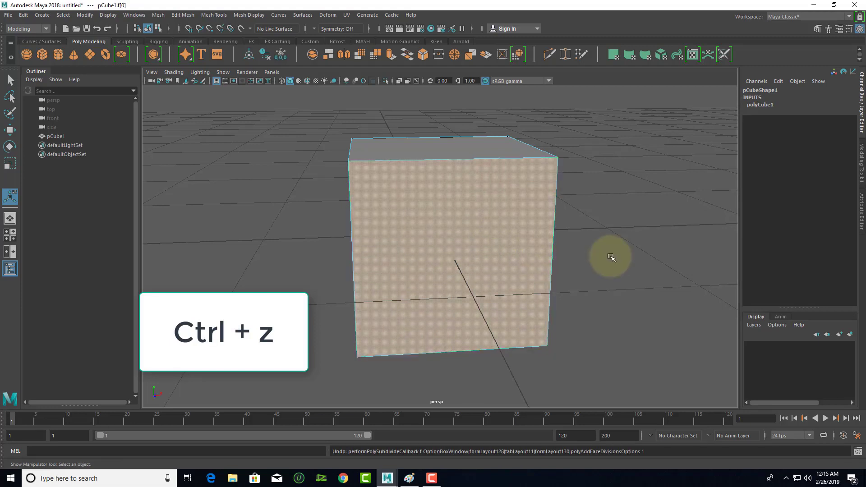
Subdivide the front face at division level 2 into a 4×4 grid, then pick the top-left face
left_click(440, 253)
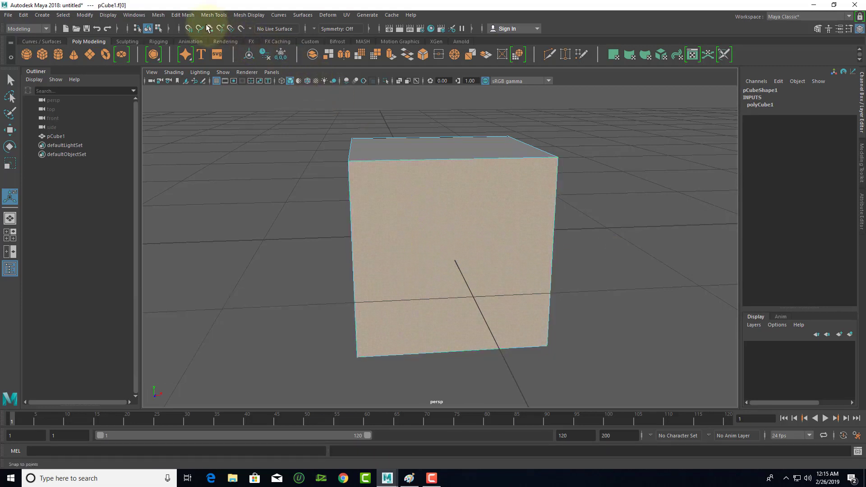
left_click(184, 18)
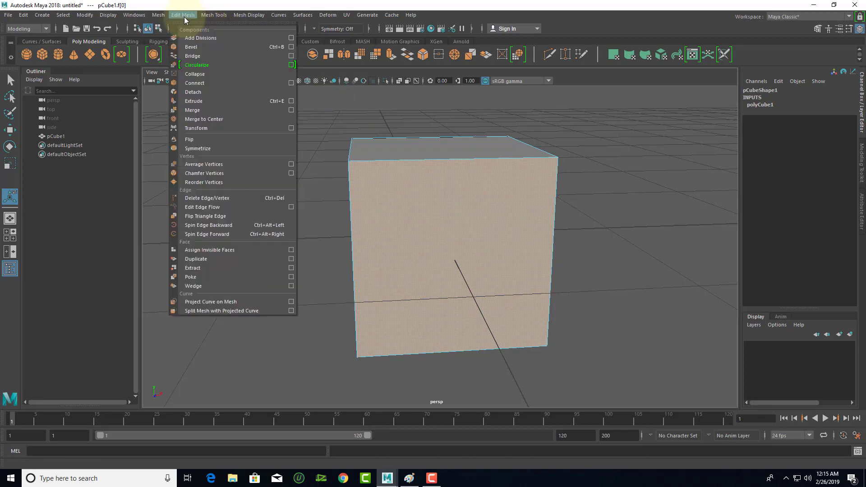
left_click(292, 38)
left_click(600, 174)
left_click_drag(600, 177, 579, 179)
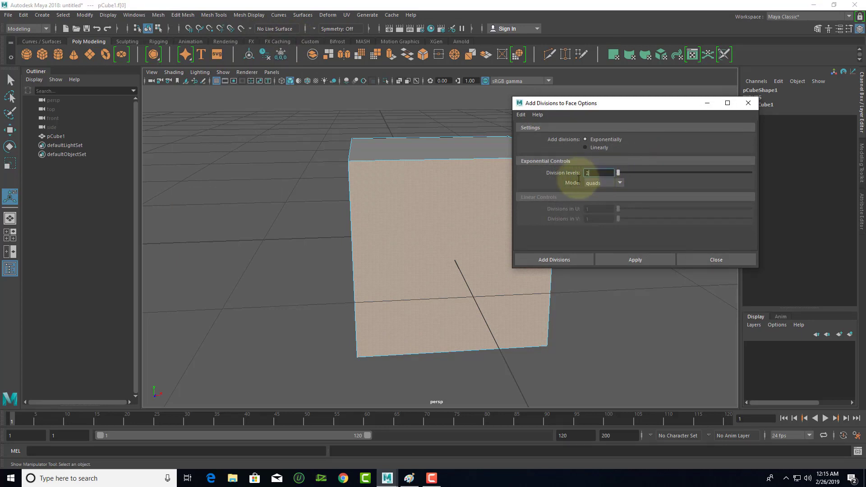
left_click(632, 256)
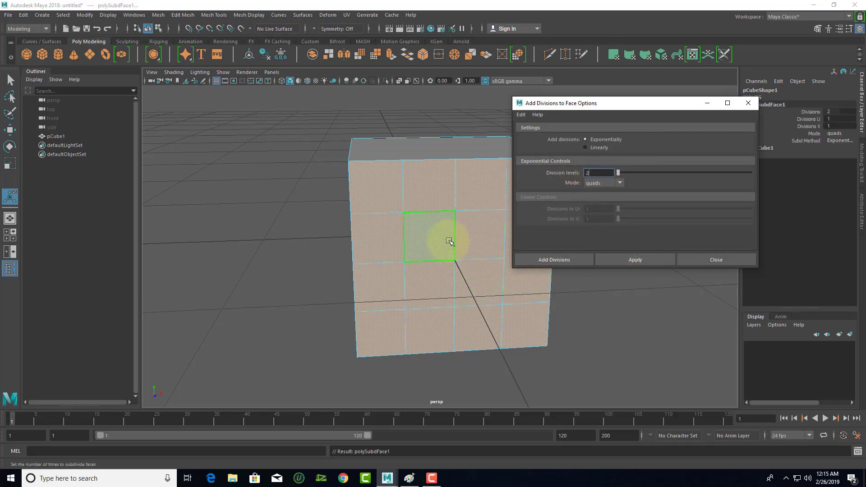
left_click_drag(575, 104, 654, 101)
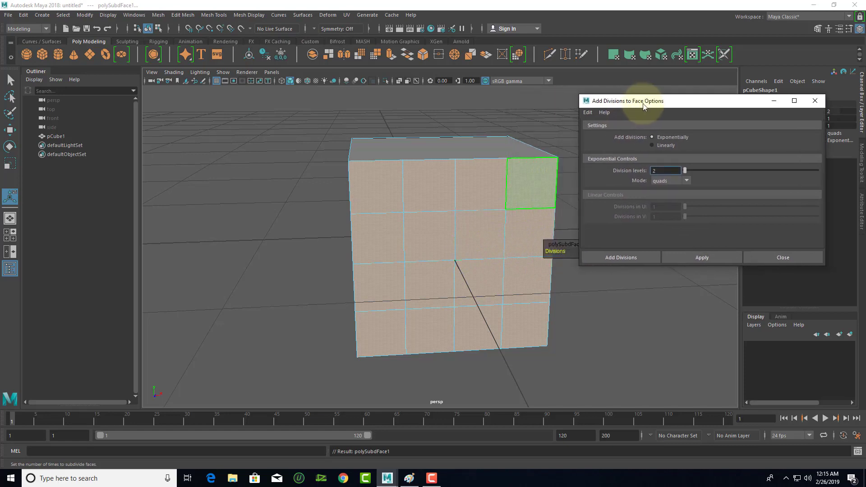
left_click(376, 198)
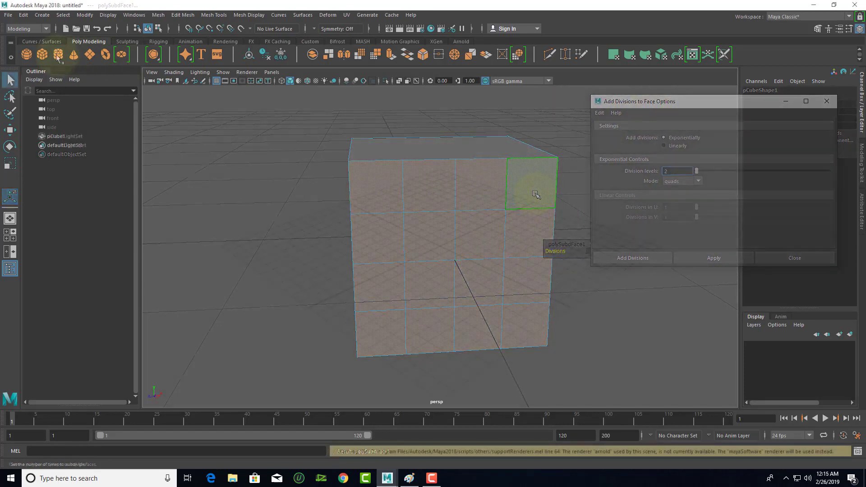
Create a fresh cube, zoom in, and select its front face in face mode
left_click(42, 55)
scroll(433, 270, "up", 3)
scroll(461, 270, "up", 3)
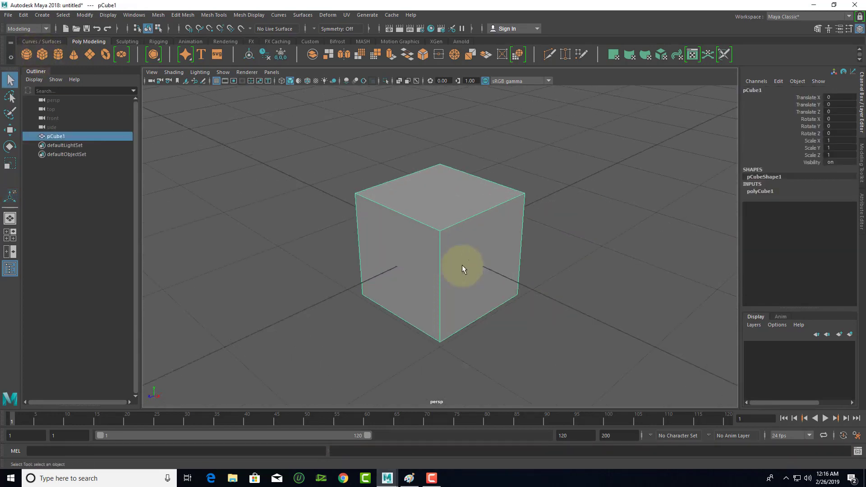
scroll(463, 267, "up", 2)
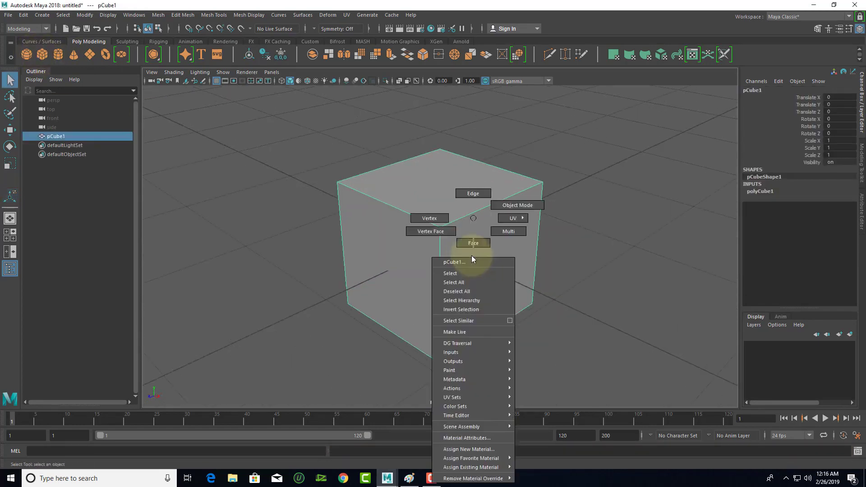
right_click_drag(473, 255, 507, 232)
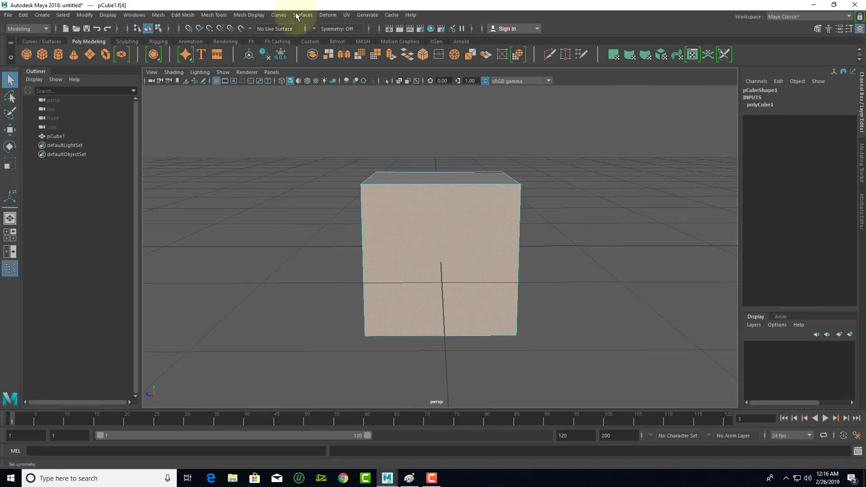
Apply Add Divisions at division level 3 to make an 8×8 grid on the front face
left_click(188, 16)
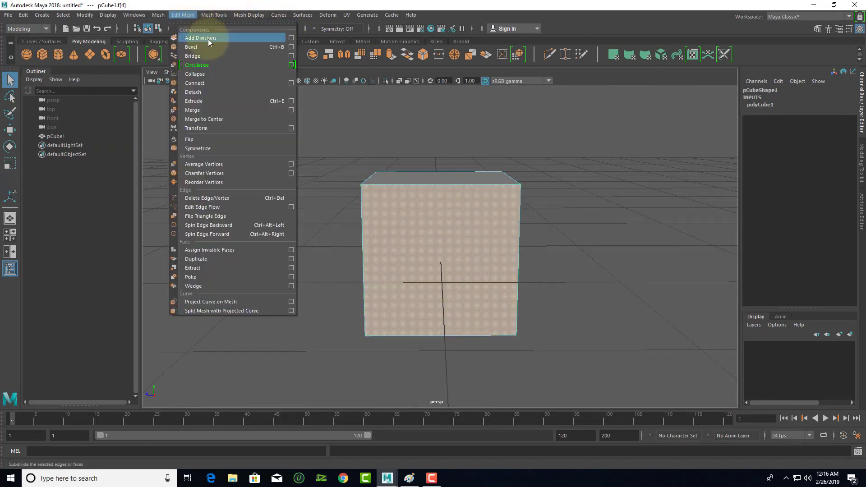
left_click(291, 38)
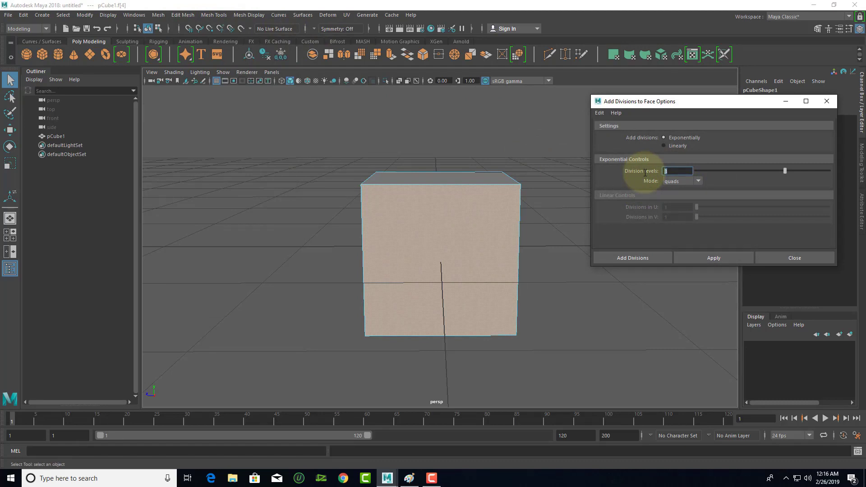
left_click(714, 240)
left_click(715, 258)
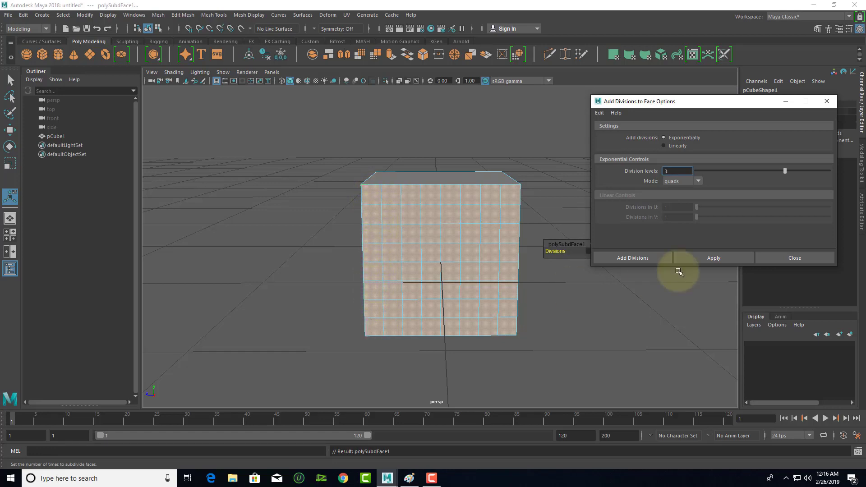
left_click(777, 258)
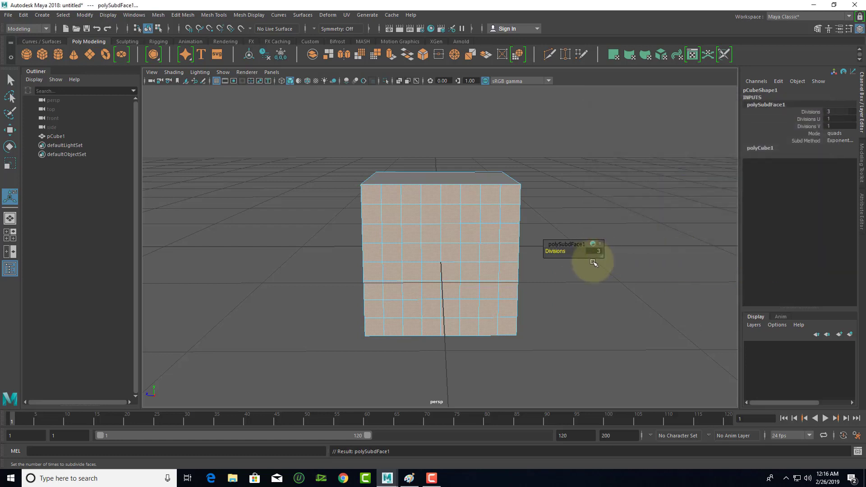
Undo the level 3 subdivision and bring the Maya window back to the front
key("ctrl+z")
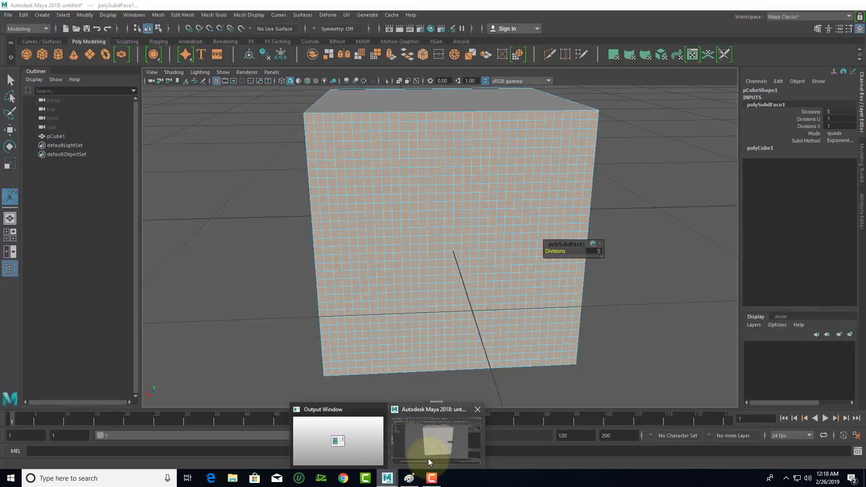
left_click(429, 459)
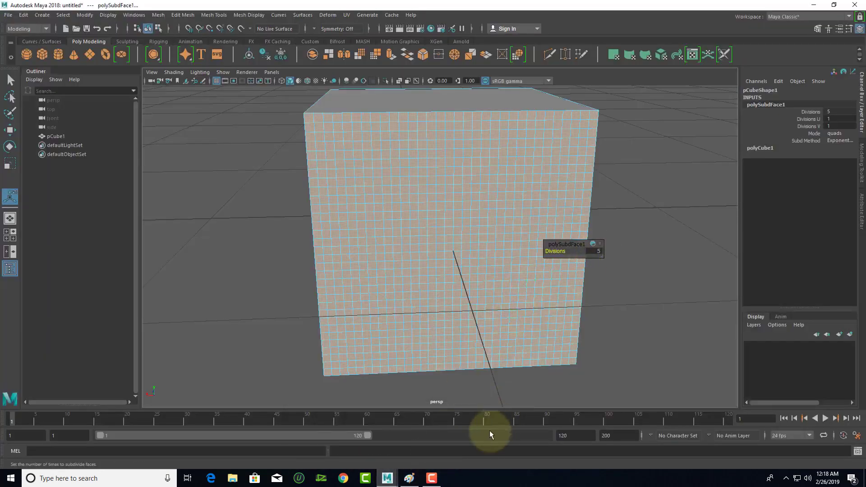
mouse_move(387, 479)
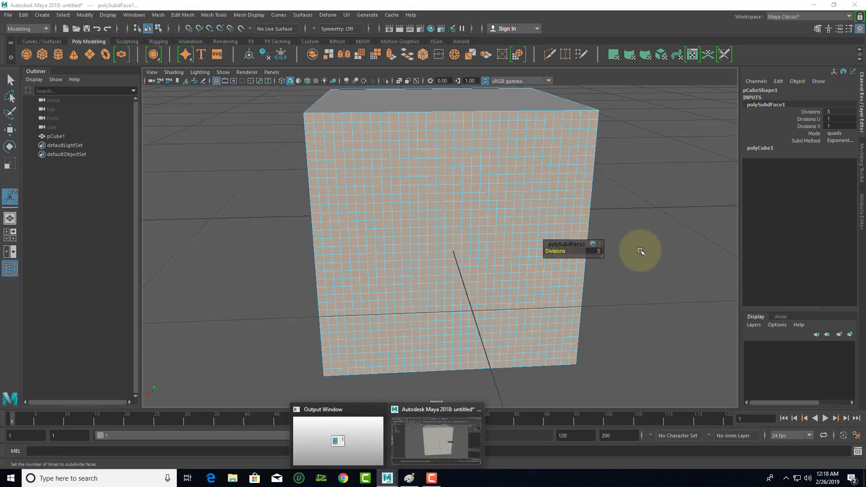
Orbit to pCube1, select its front face, and open Add Divisions options at level 5
mouse_move(638, 251)
left_mouse_down("alt")
mouse_move(497, 251)
mouse_move(458, 234)
left_mouse_up("alt")
left_click(458, 234)
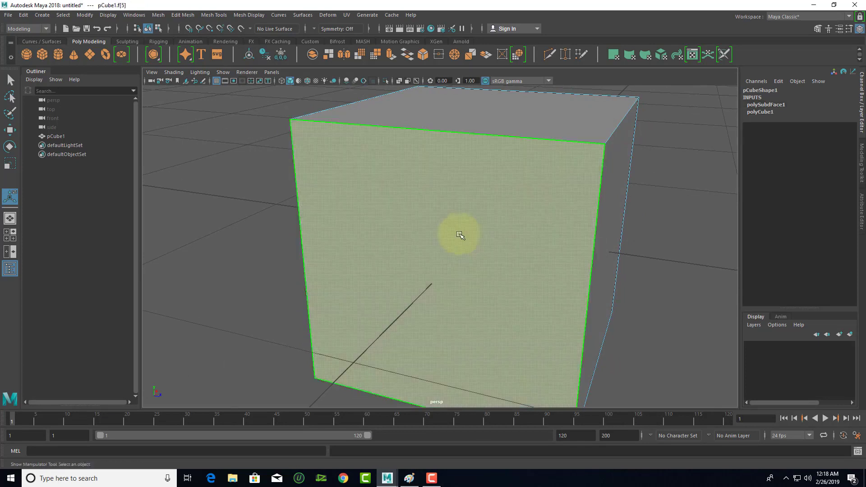
right_click(458, 228)
right_click_drag(451, 200, 459, 232)
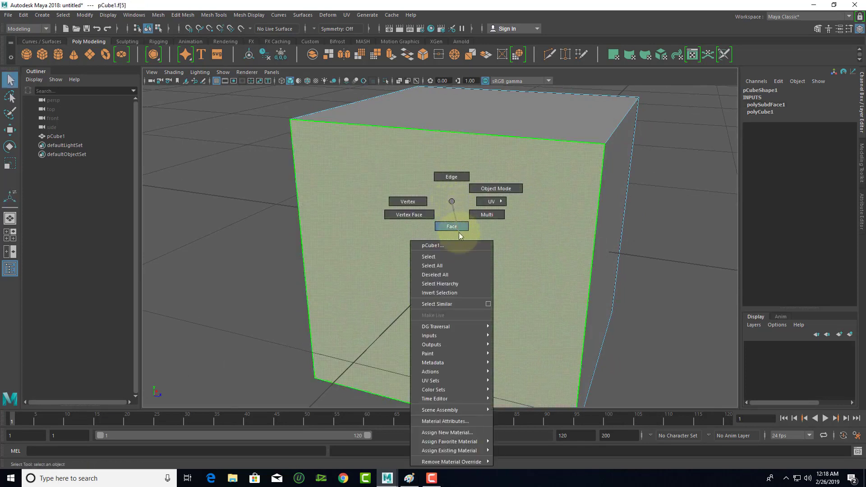
left_click(181, 15)
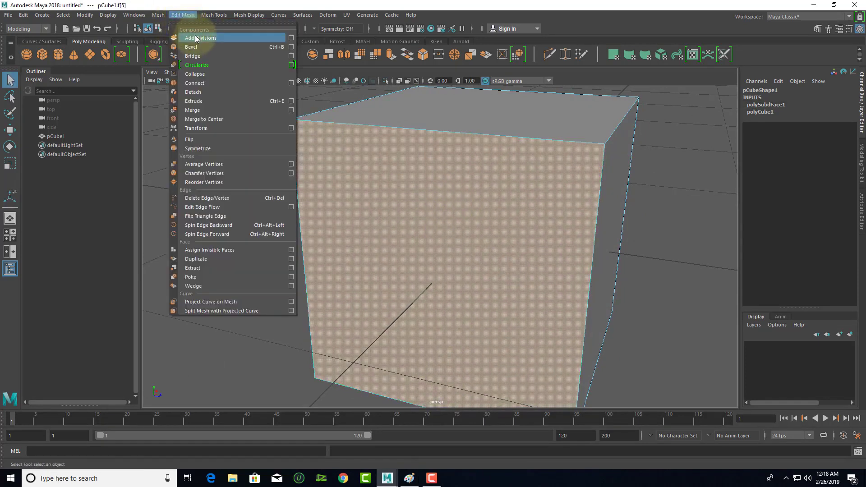
left_click(292, 38)
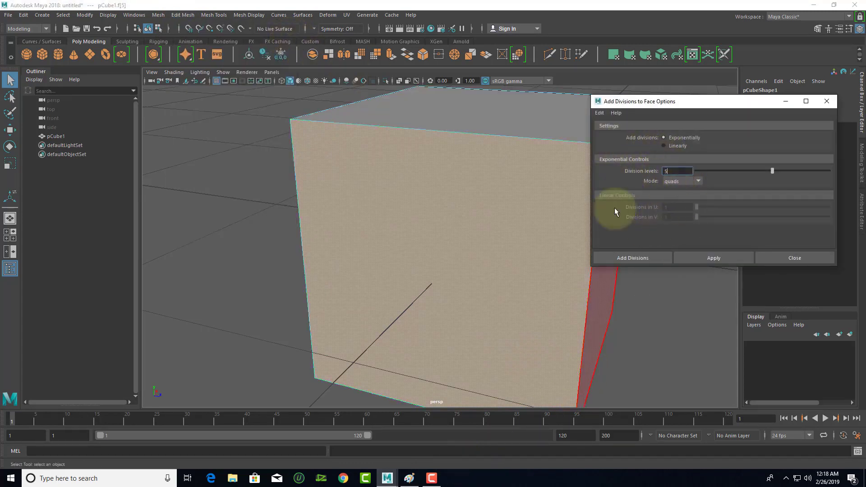
Show the 2^1 to 2^7 powers-of-two notes in Paint, then return to Maya's options
left_click(406, 480)
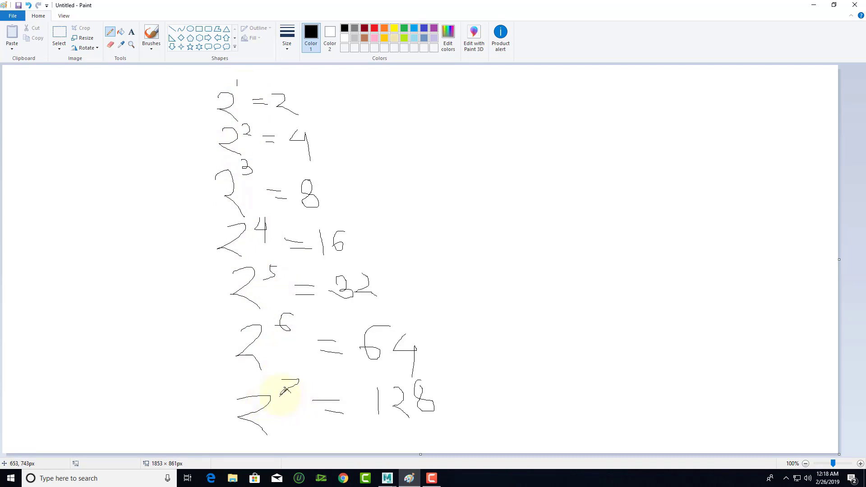
left_click(388, 478)
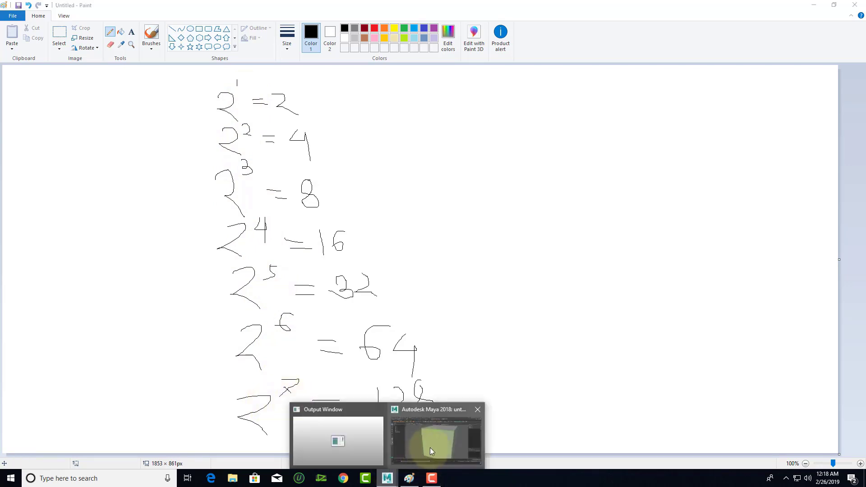
left_click(431, 451)
Close Add Divisions, start a new scene without saving, and create a framed polygon cube
left_click(681, 174)
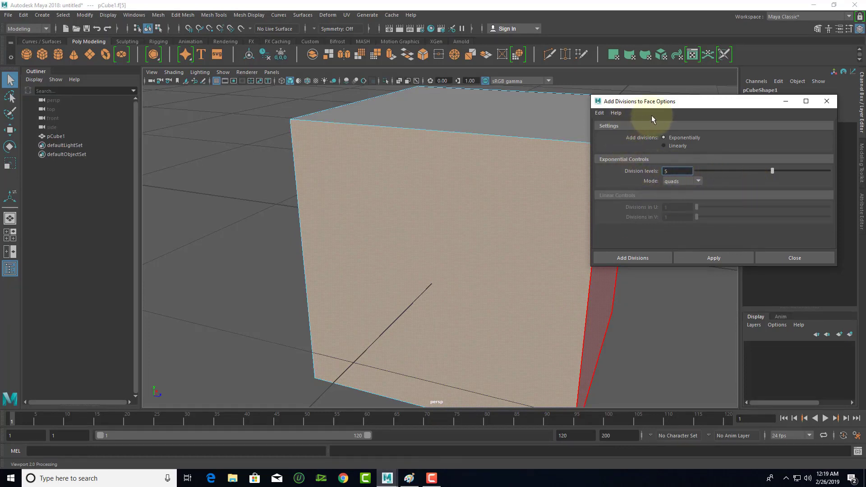
left_click(815, 256)
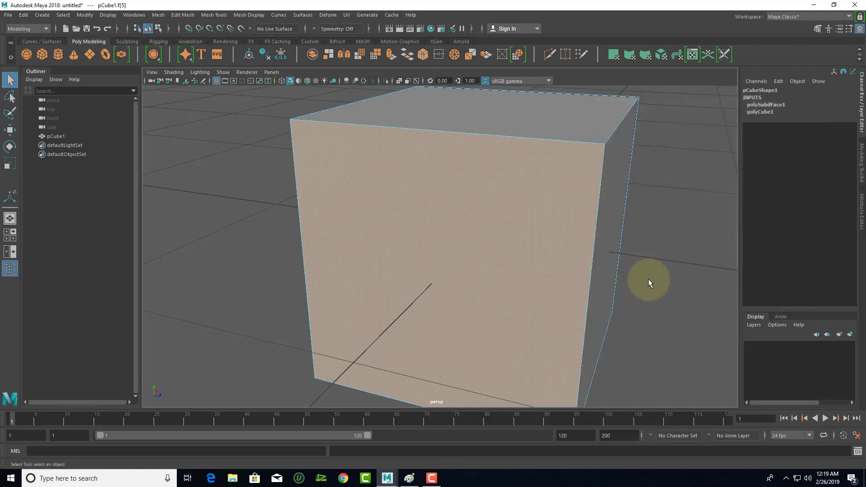
left_click(8, 15)
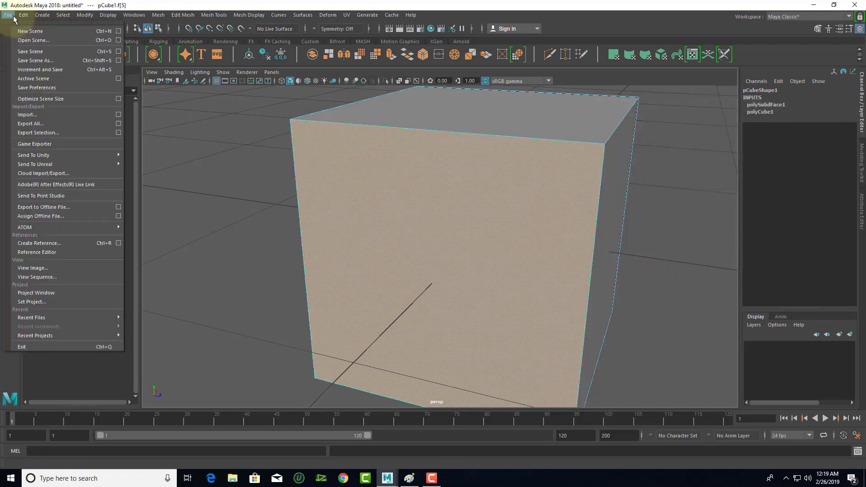
left_click(148, 46)
left_click(433, 241)
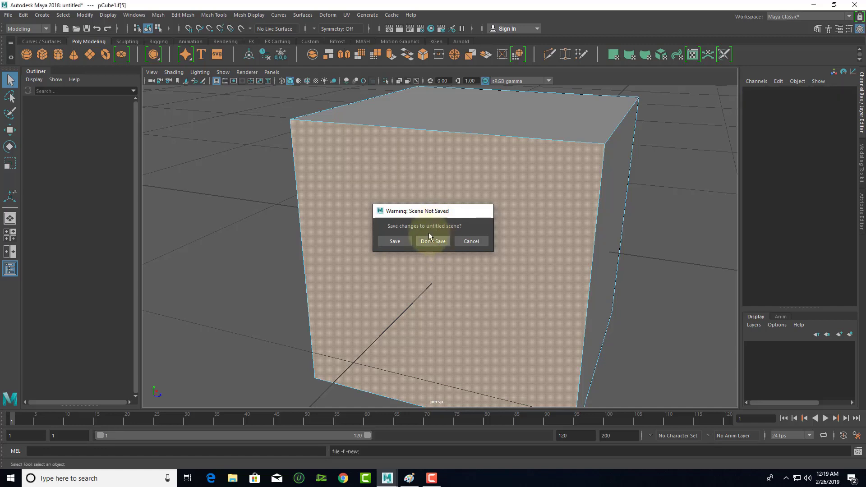
left_click(42, 54)
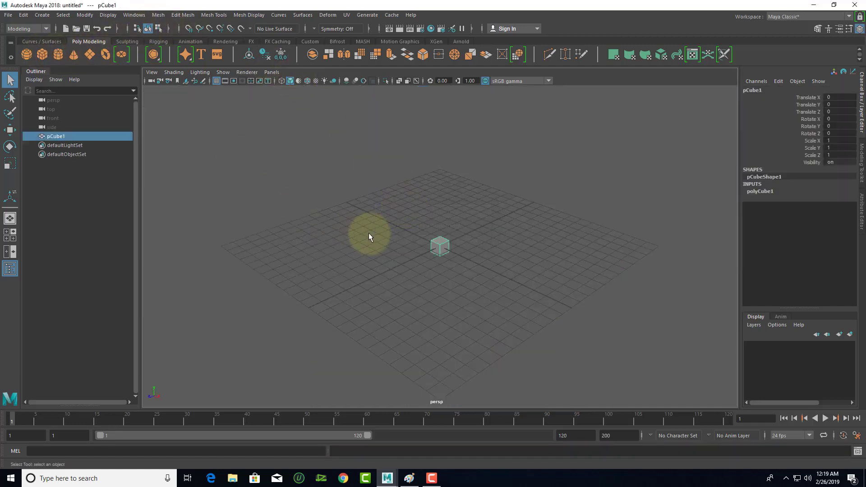
key("f")
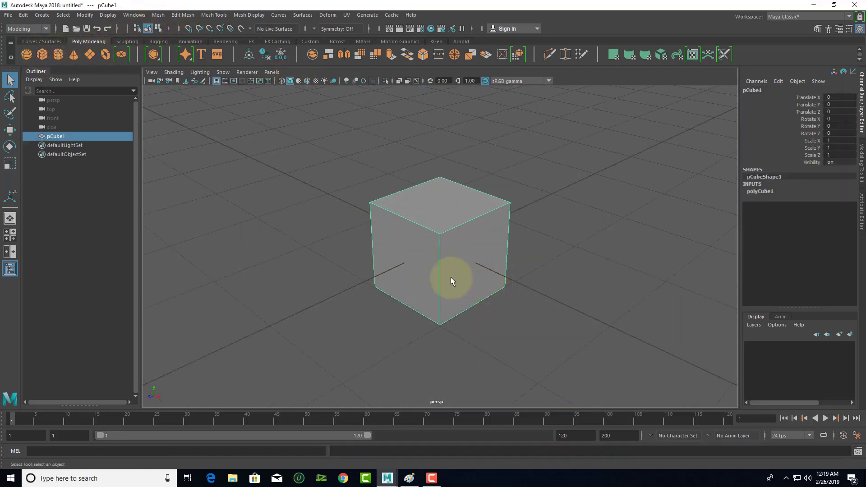
Zoom in on the new cube, select its top-front edge, and frame it in view
mouse_move(470, 278)
left_mouse_down("alt")
mouse_move(516, 248)
mouse_move(503, 253)
left_mouse_up("alt")
scroll(457, 261, "up", 3)
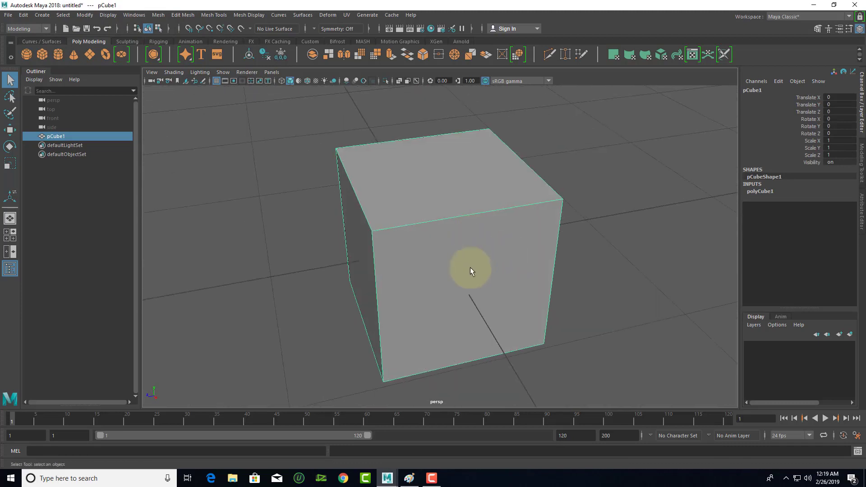
right_click_drag(471, 267, 470, 254)
left_click(488, 258)
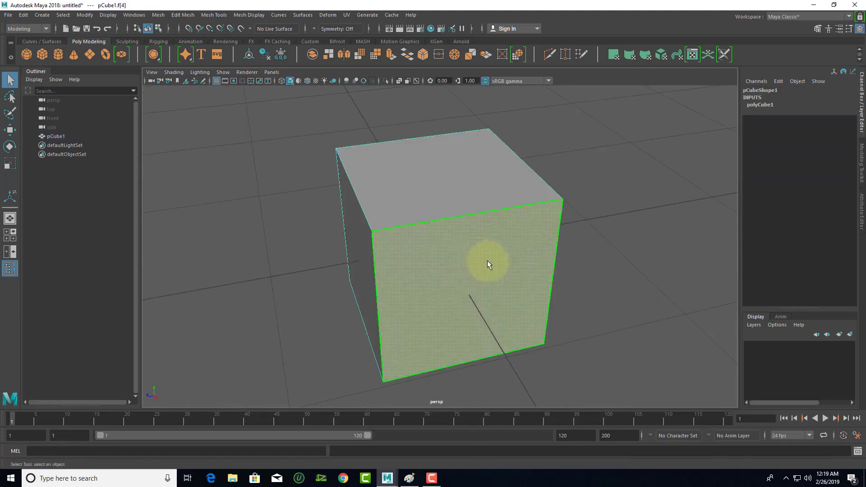
right_click_drag(485, 212, 483, 198)
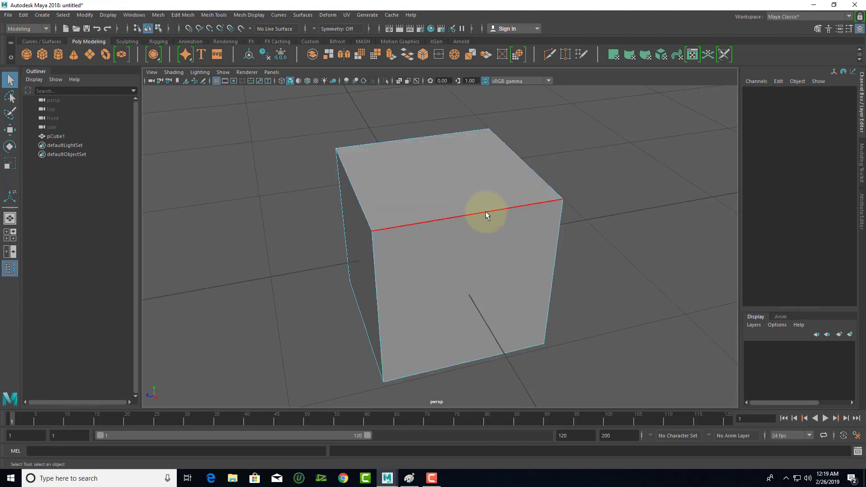
left_click(486, 212)
key("f")
left_click_drag(535, 248, 522, 252, "alt")
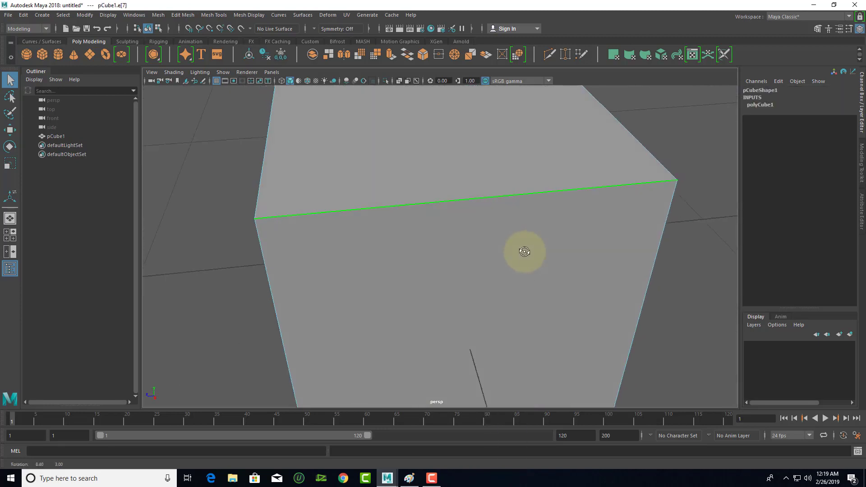
left_click(183, 15)
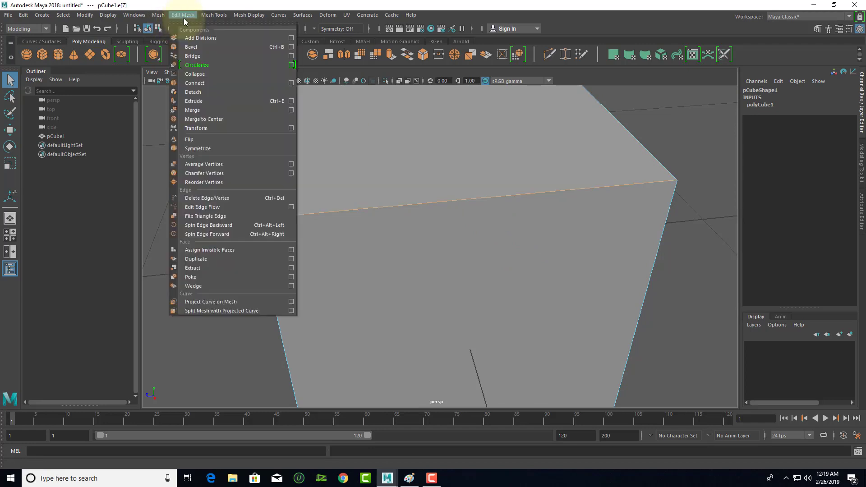
Apply Add Divisions with Division levels 10 to the selected top-front edge
left_click(291, 37)
type("20")
left_click_drag(696, 109, 736, 103)
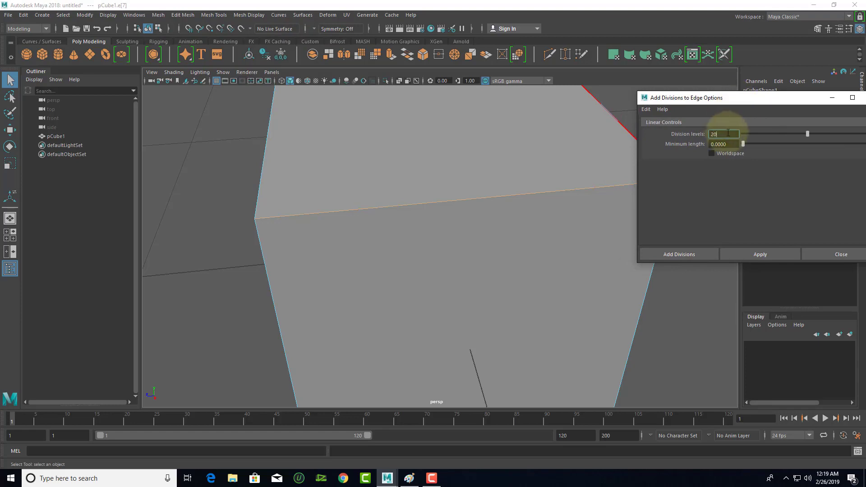
key("Return")
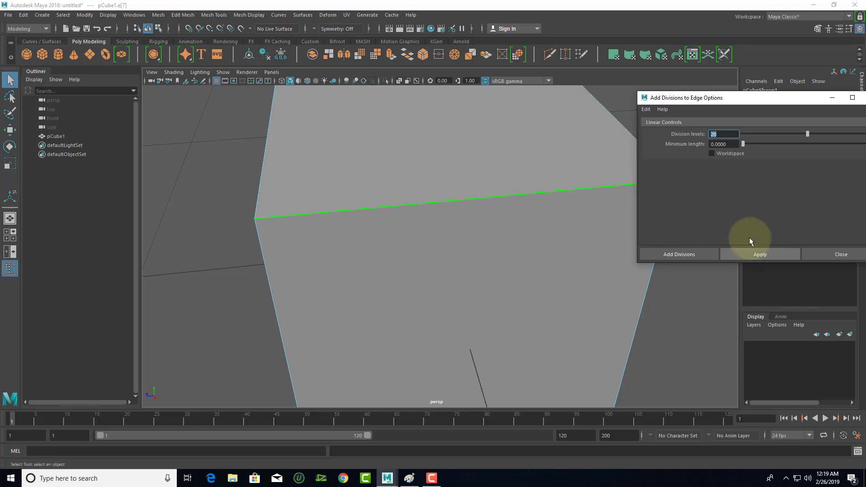
type("10")
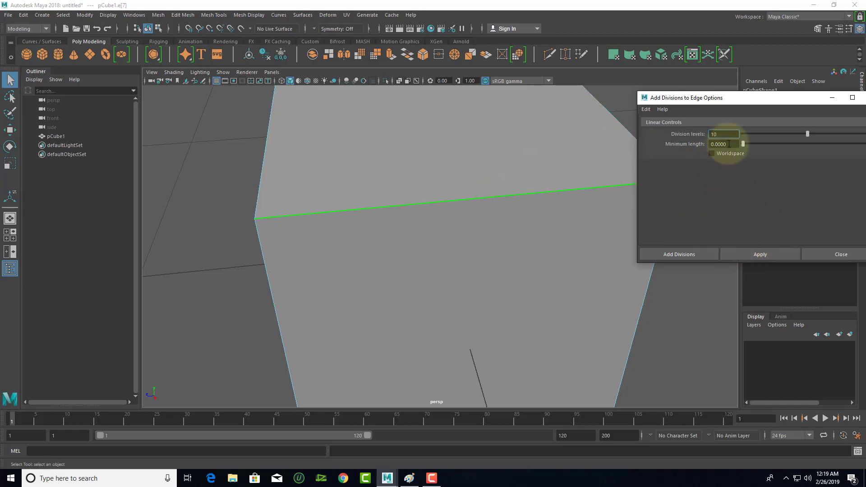
left_click(773, 256)
left_click(834, 253)
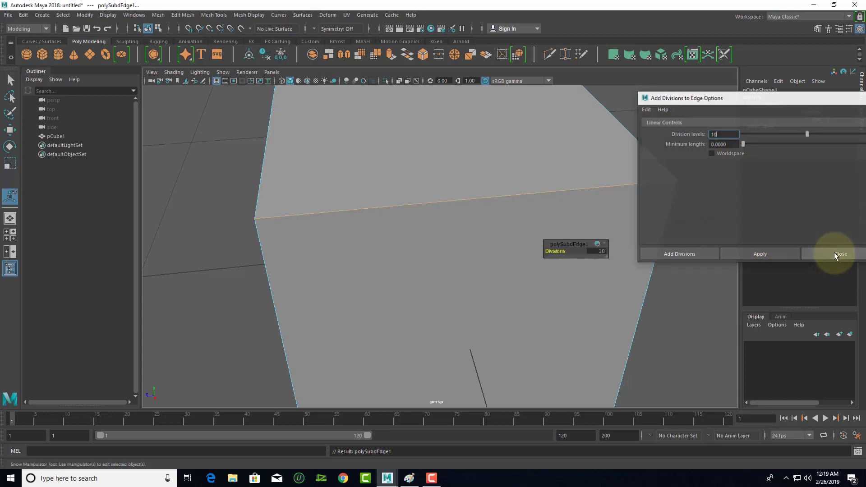
right_click(373, 207)
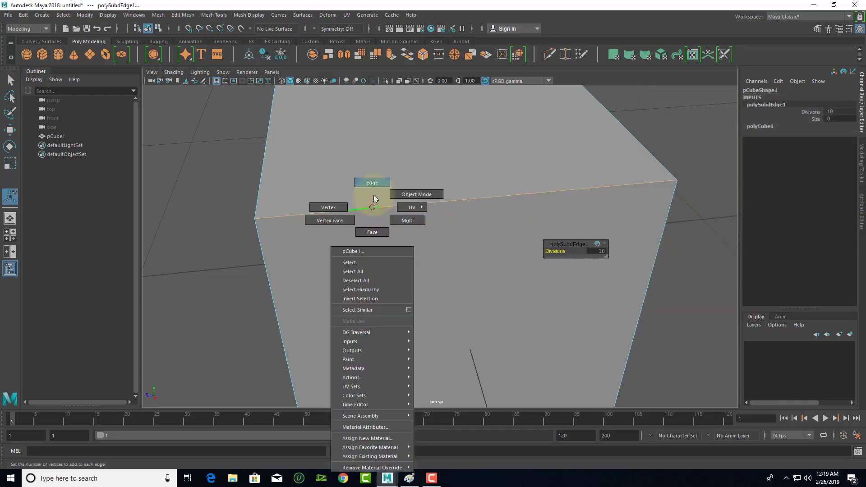
Switch to vertex mode and orbit to view the 10 evenly spaced points on the edge
right_click_drag(374, 196, 339, 201)
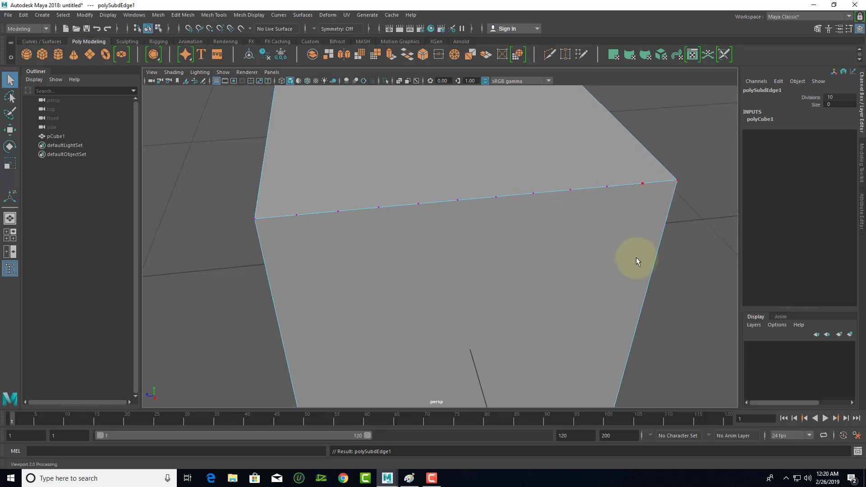
mouse_move(636, 253)
left_mouse_down("alt")
mouse_move(488, 269)
mouse_move(474, 241)
left_mouse_up("alt")
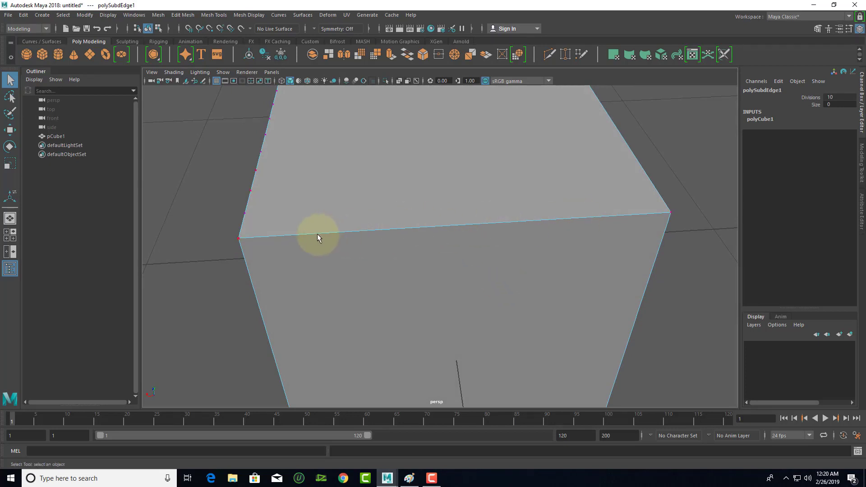
Switch to edge mode and select the cube's other top edge
right_click(459, 225)
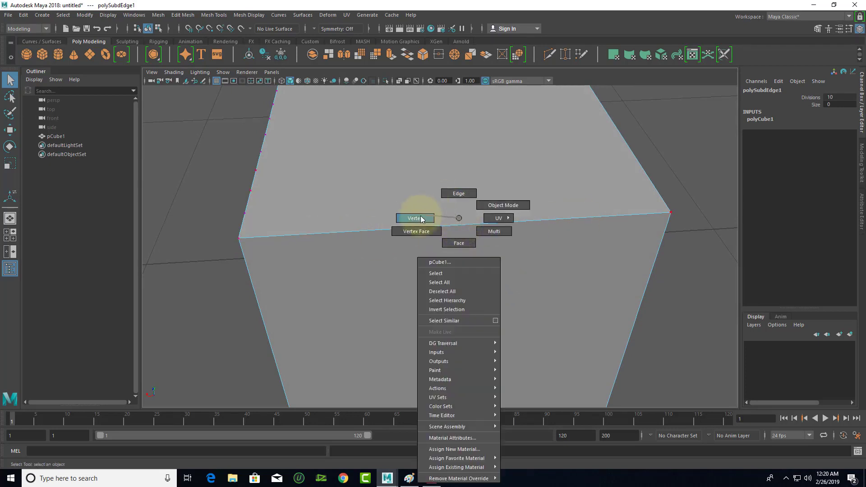
left_click(449, 198)
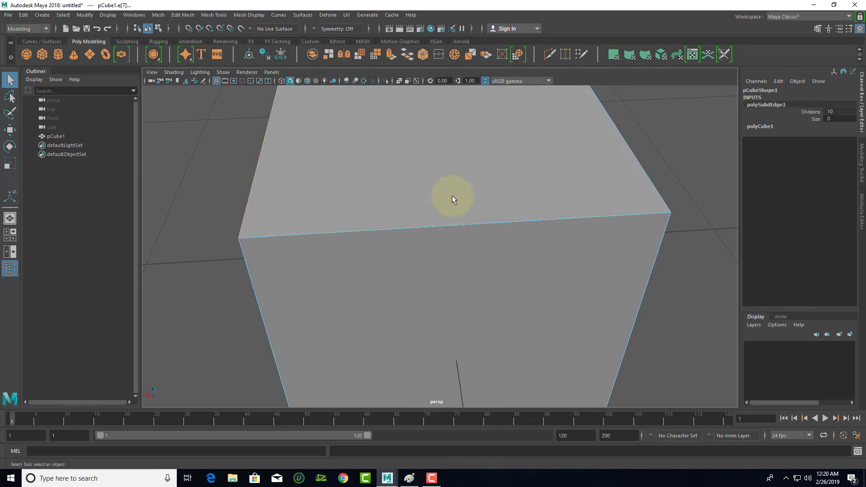
left_click(463, 228)
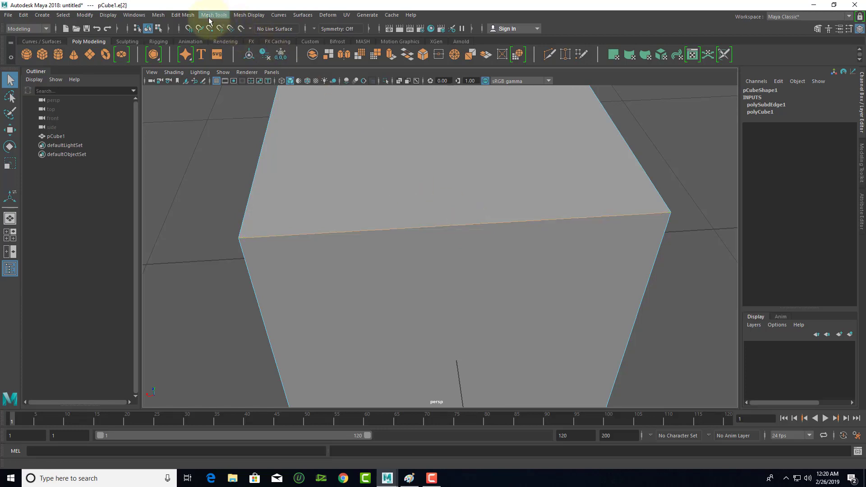
Apply Add Divisions with Division levels 5 to the selected edge
left_click(189, 15)
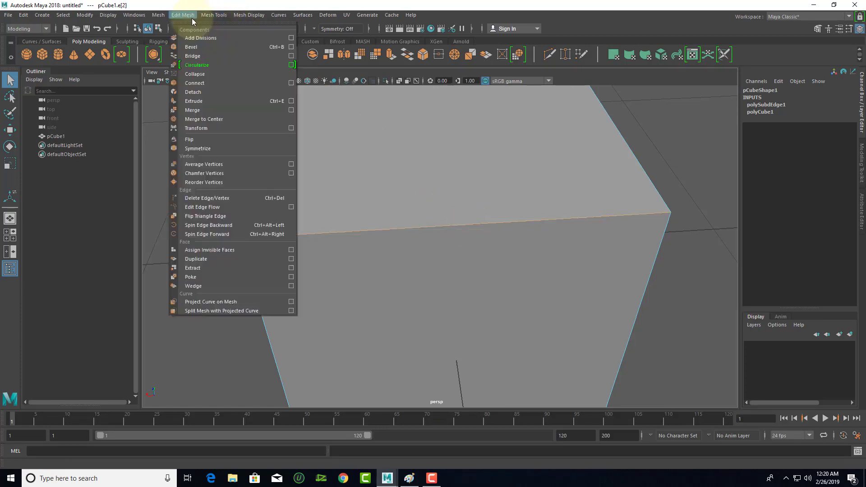
left_click(291, 38)
left_click_drag(734, 101, 717, 99)
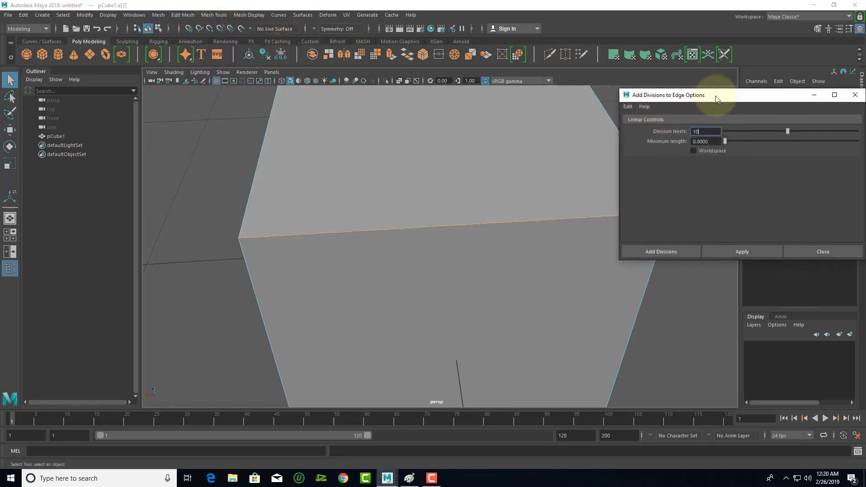
left_click_drag(712, 132, 670, 138)
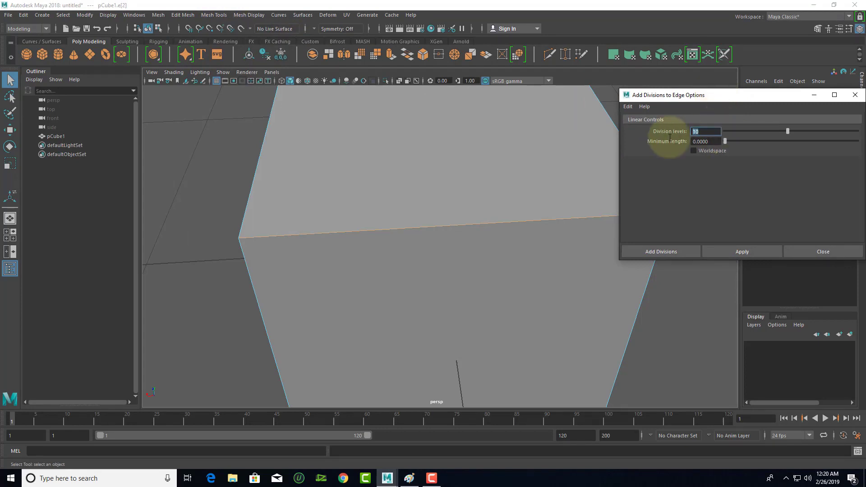
type("5")
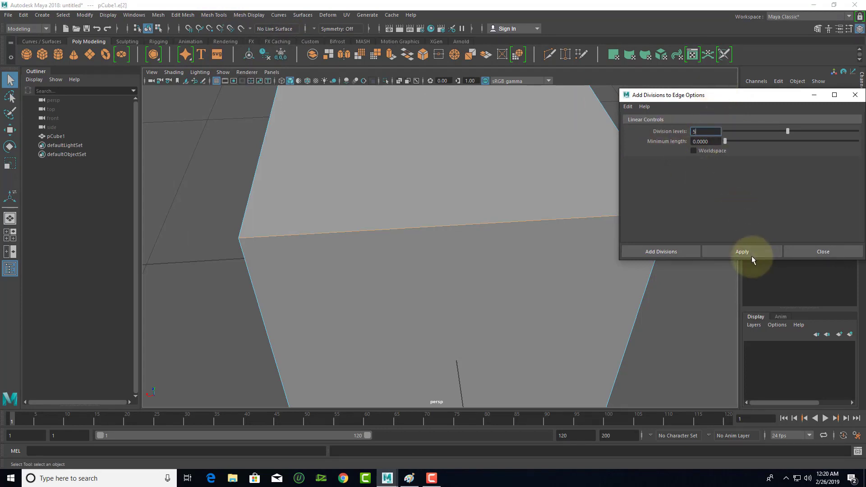
left_click(752, 256)
left_click(826, 251)
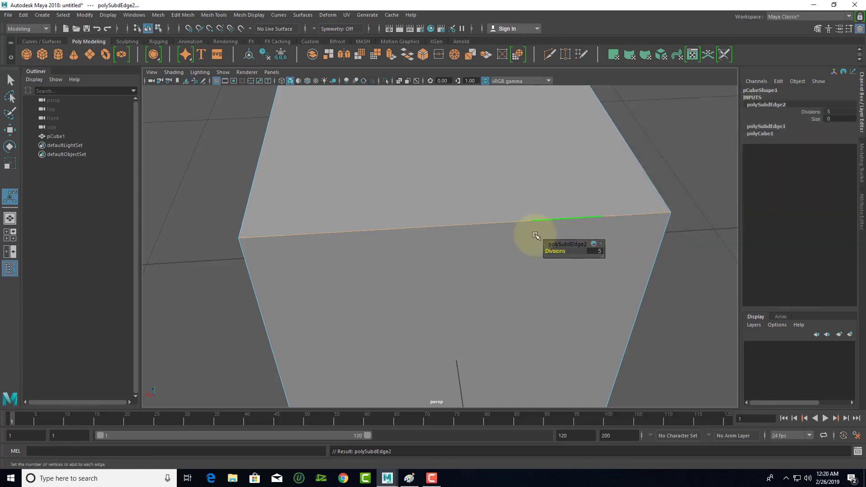
Switch pCube1 to vertex mode to reveal the points inserted by polySubdEdge2
right_click(504, 218)
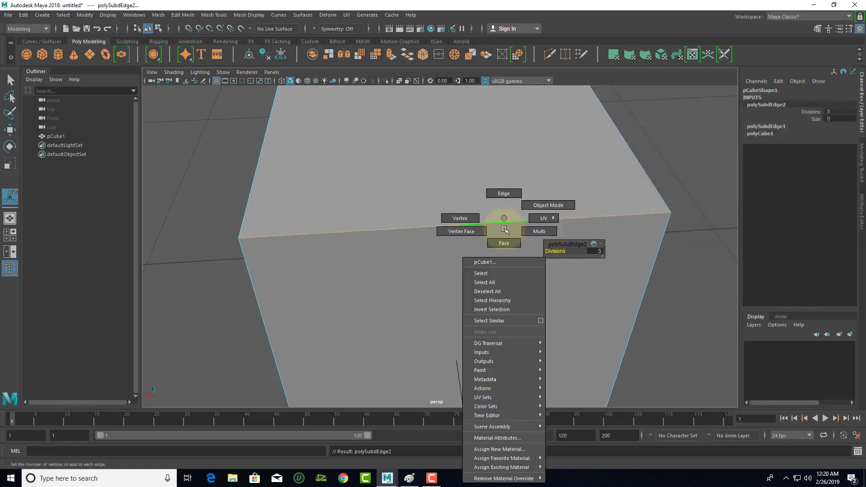
left_click(461, 218)
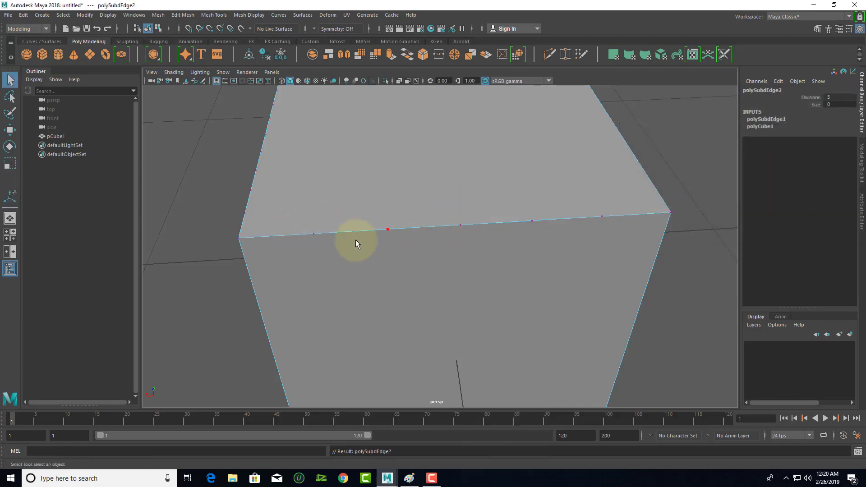